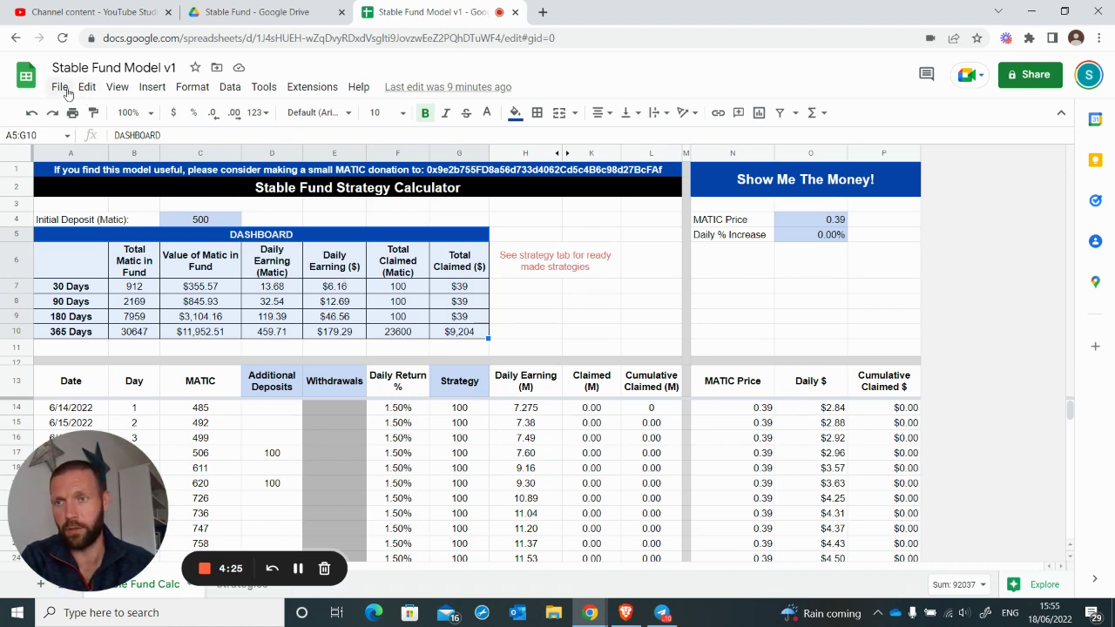
click(61, 88)
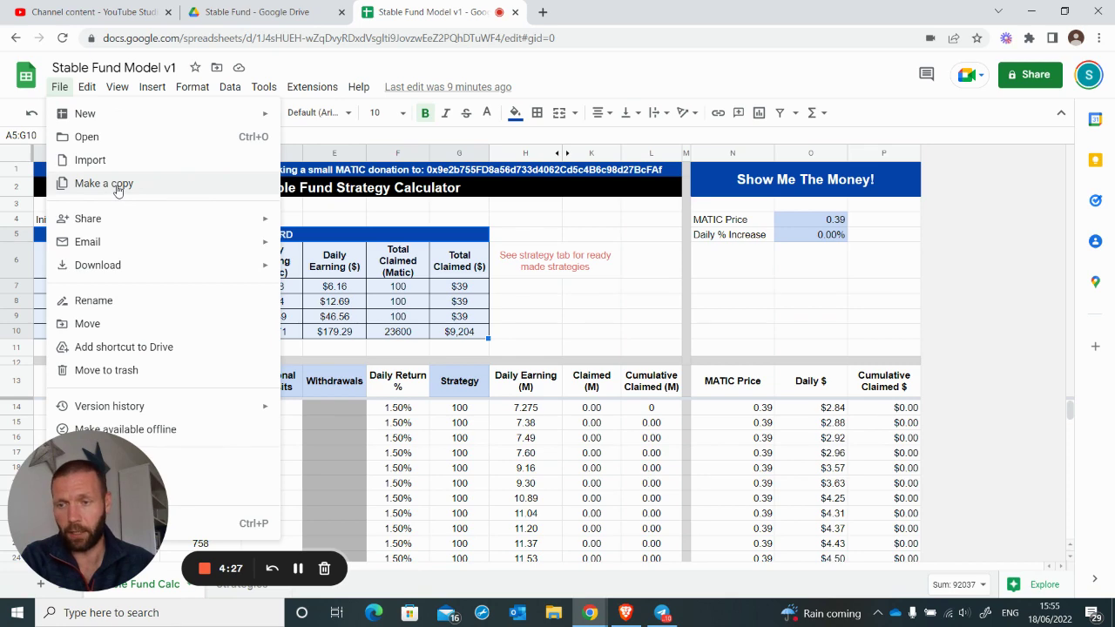
click(557, 288)
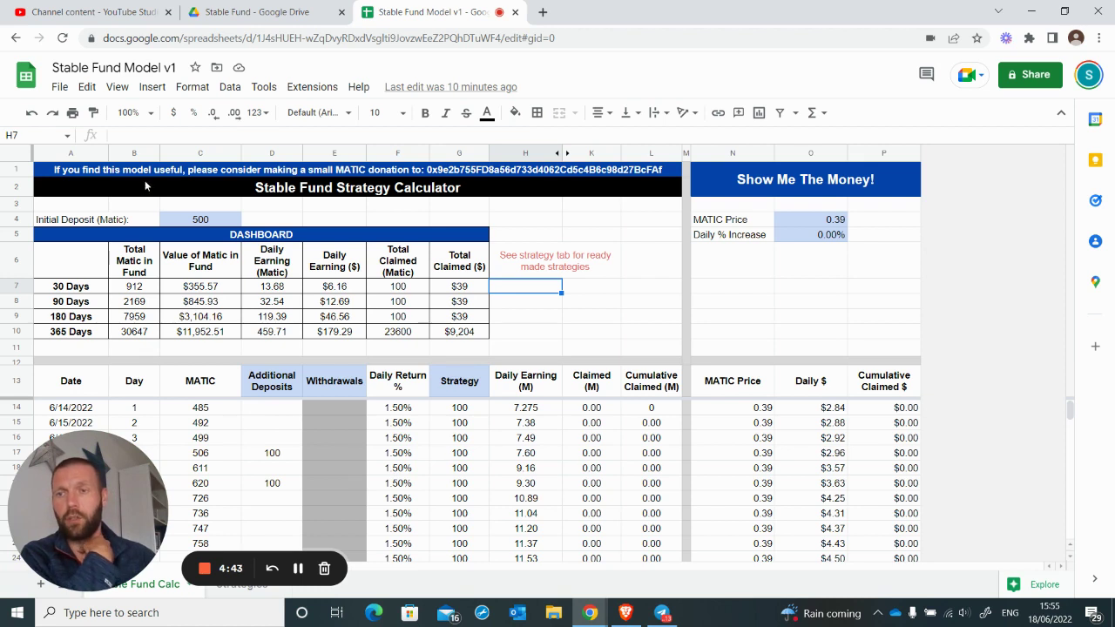
Step: Set the Initial Deposit (Matic) in cell C4 to 1000
click(220, 223)
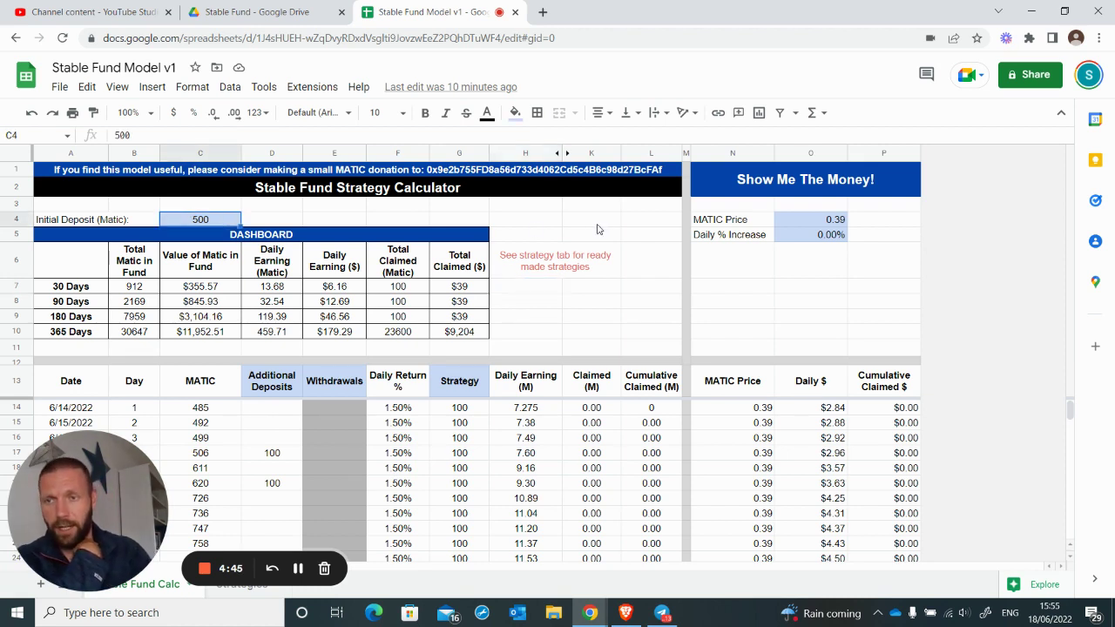
text(1000)
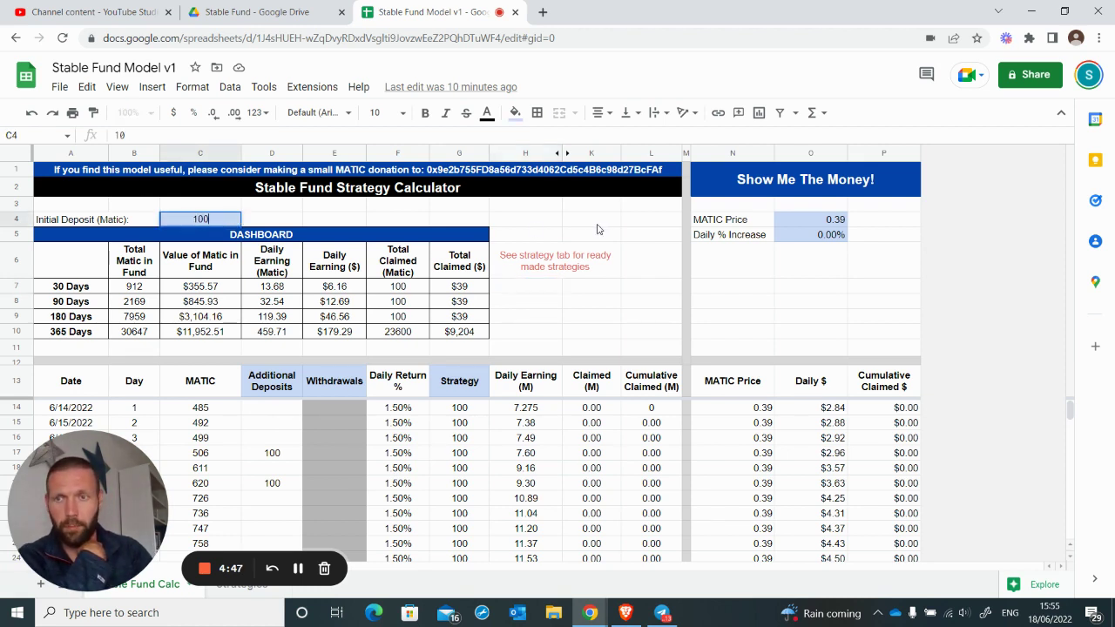
key(Return)
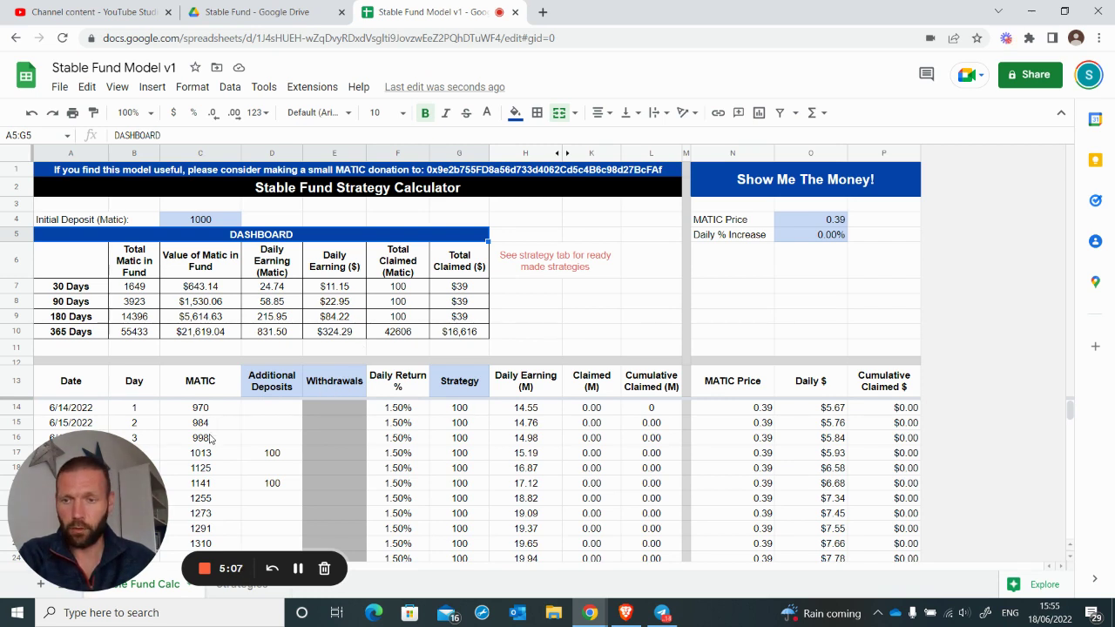
Step: Review the daily MATIC balances and withdrawals over the first month of the projection table
scroll(218, 426, down, 2)
scroll(208, 446, down, 4)
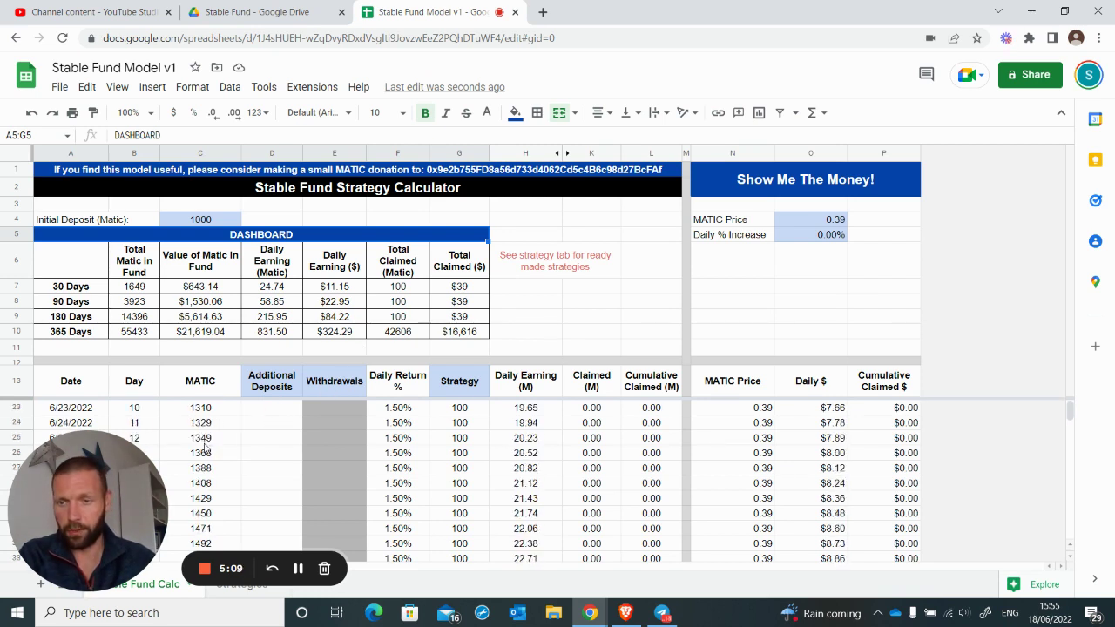
scroll(205, 456, down, 1)
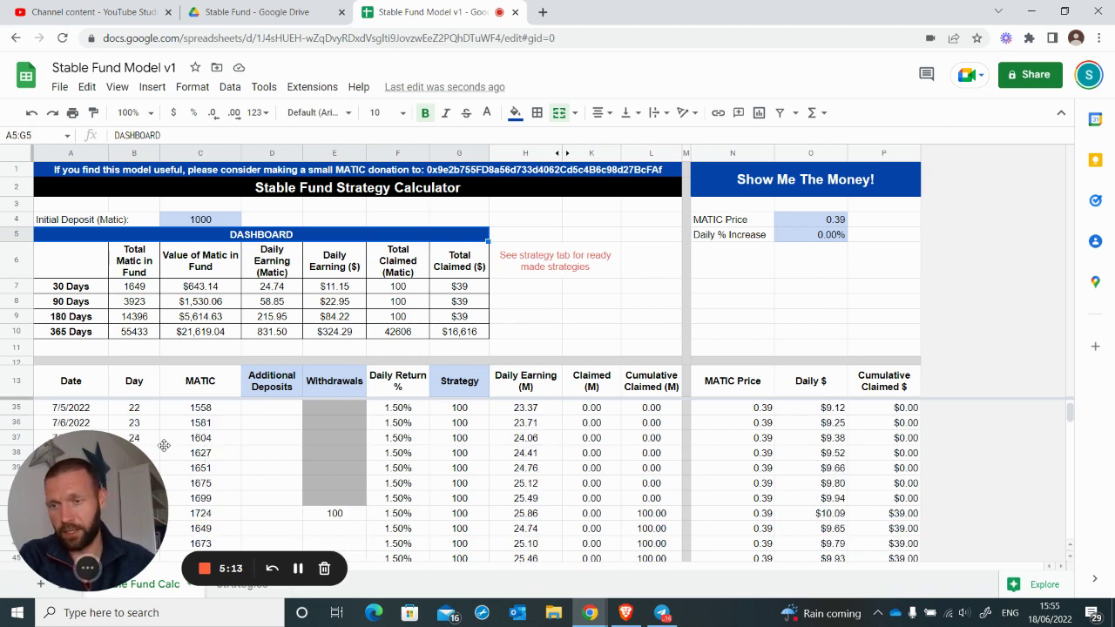
scroll(225, 463, up, 4)
scroll(228, 457, up, 3)
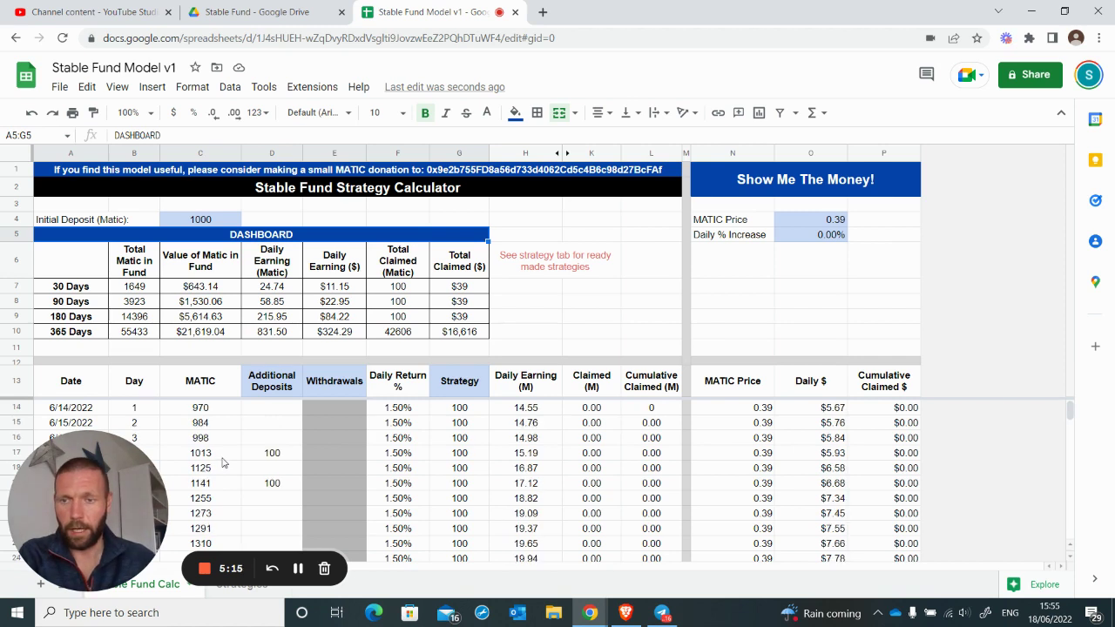
scroll(244, 440, down, 1)
scroll(251, 433, up, 1)
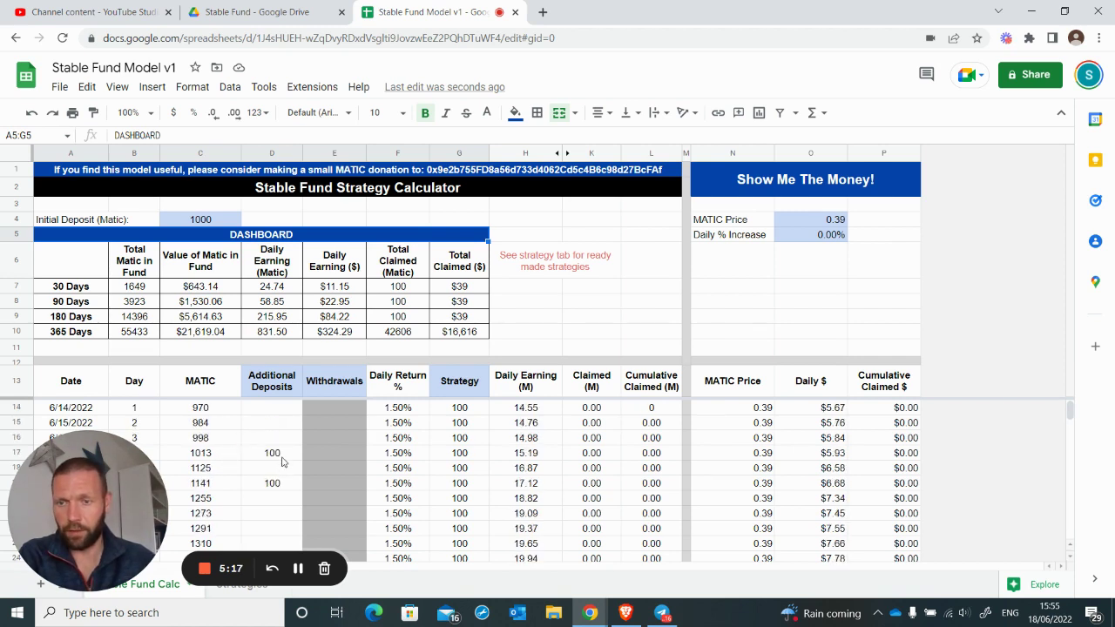
Step: Clear the two additional deposits of 100 in cells D17 and D19
click(283, 460)
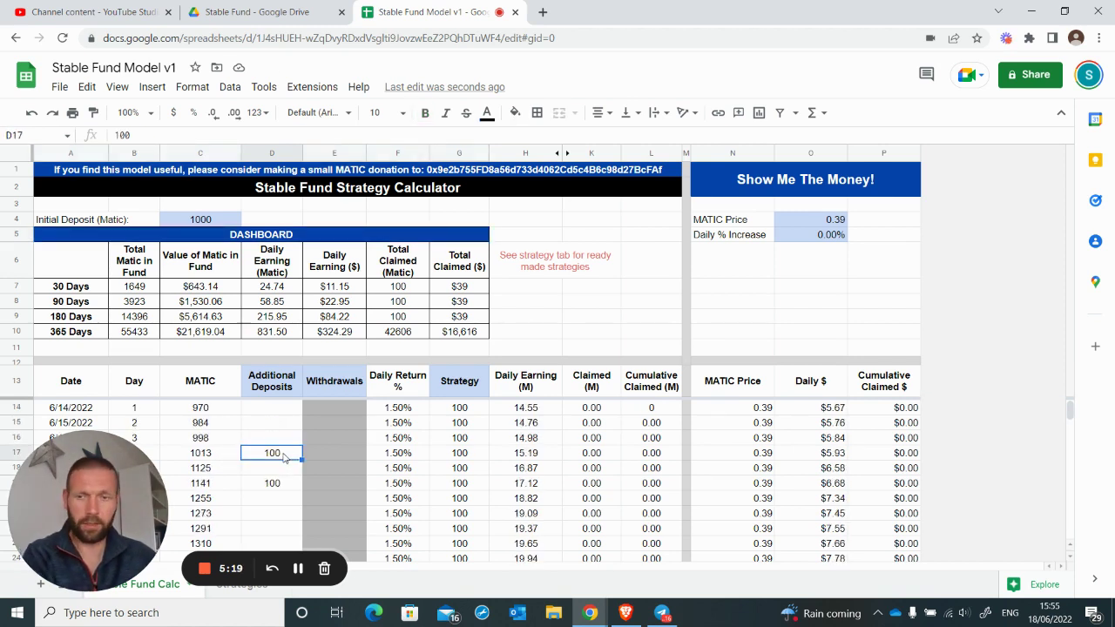
key(Delete)
click(277, 485)
key(Delete)
click(278, 530)
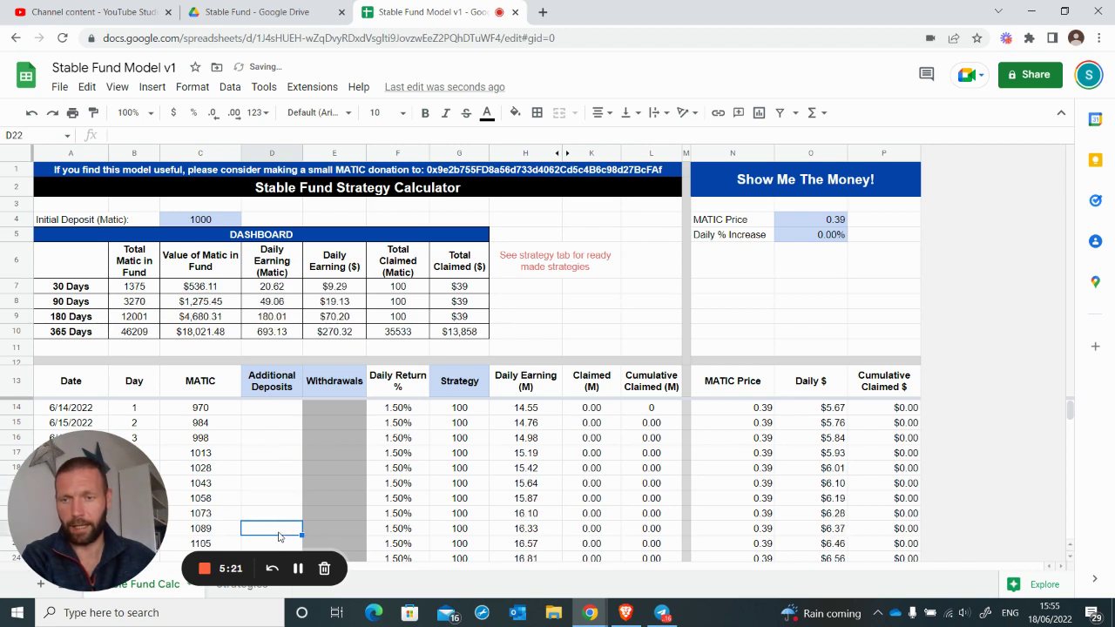
click(281, 501)
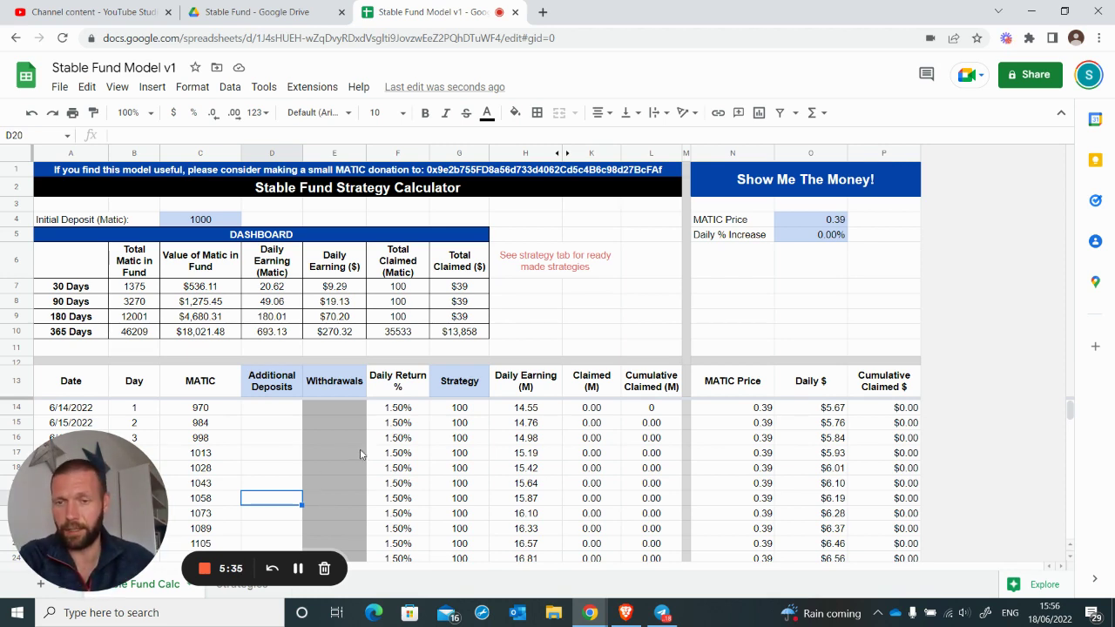
Step: Clear the withdrawal of 100 on day 29 in cell E42
scroll(354, 443, down, 5)
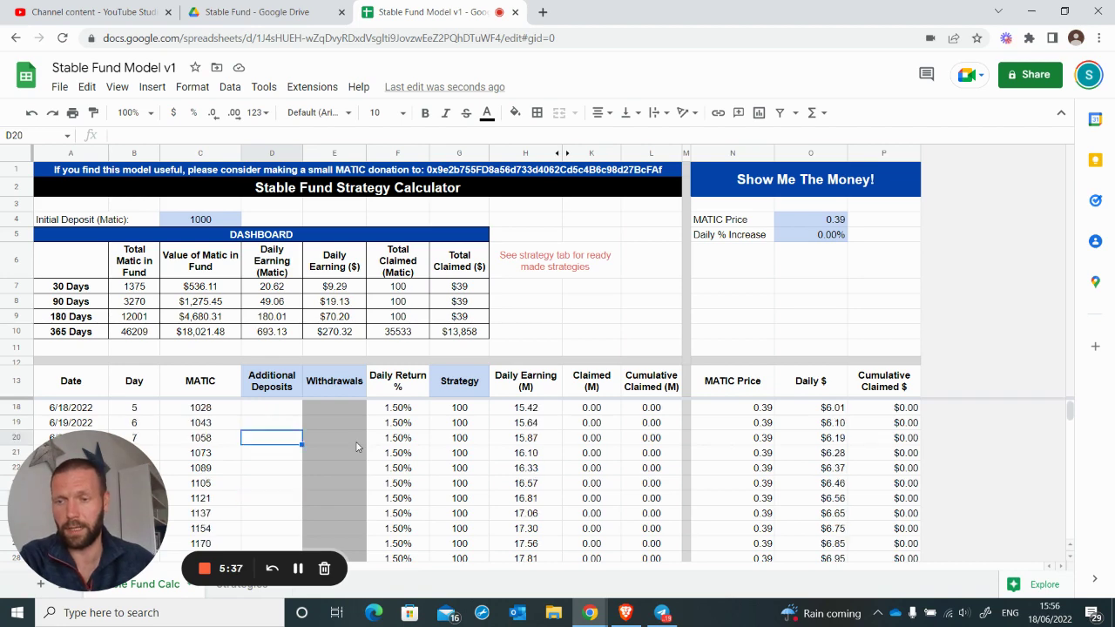
scroll(356, 444, down, 4)
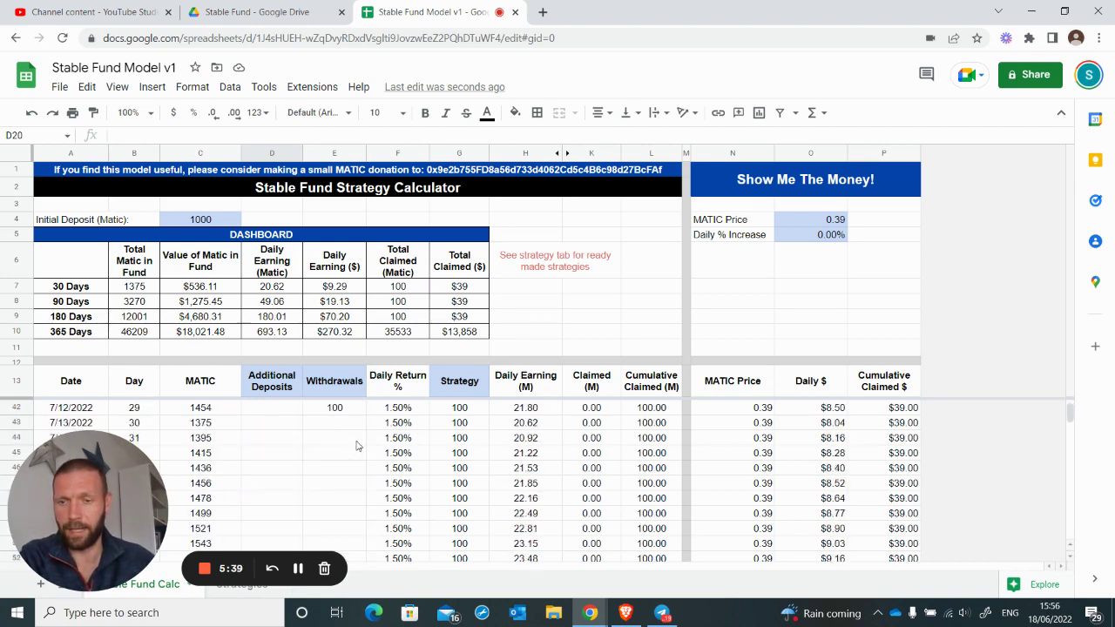
click(342, 413)
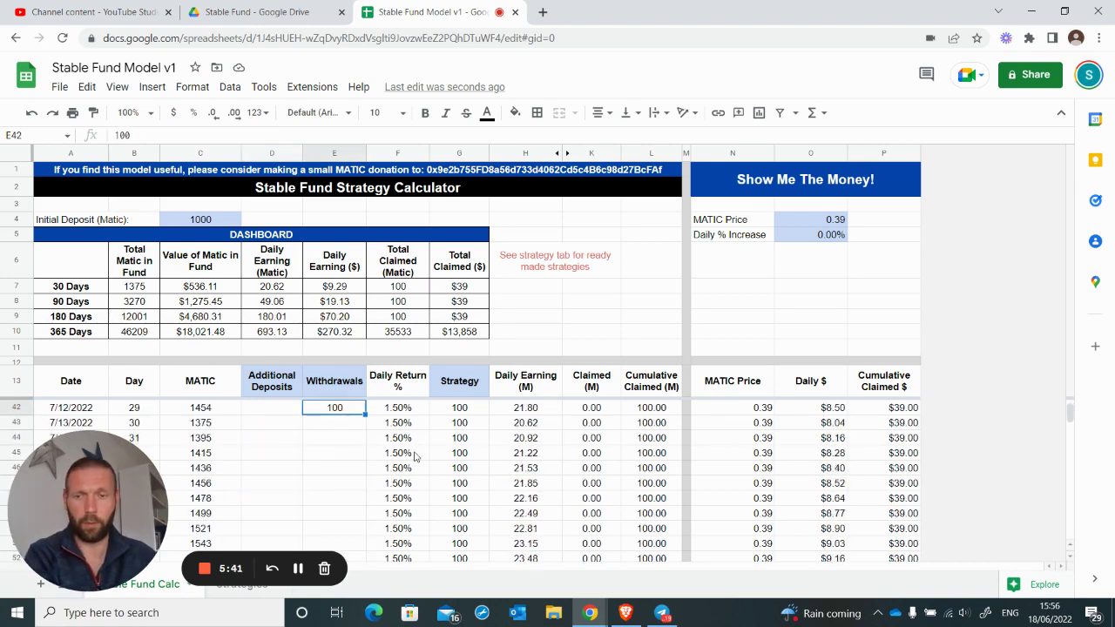
key(Delete)
key(Down)
key(Down)
key(Down)
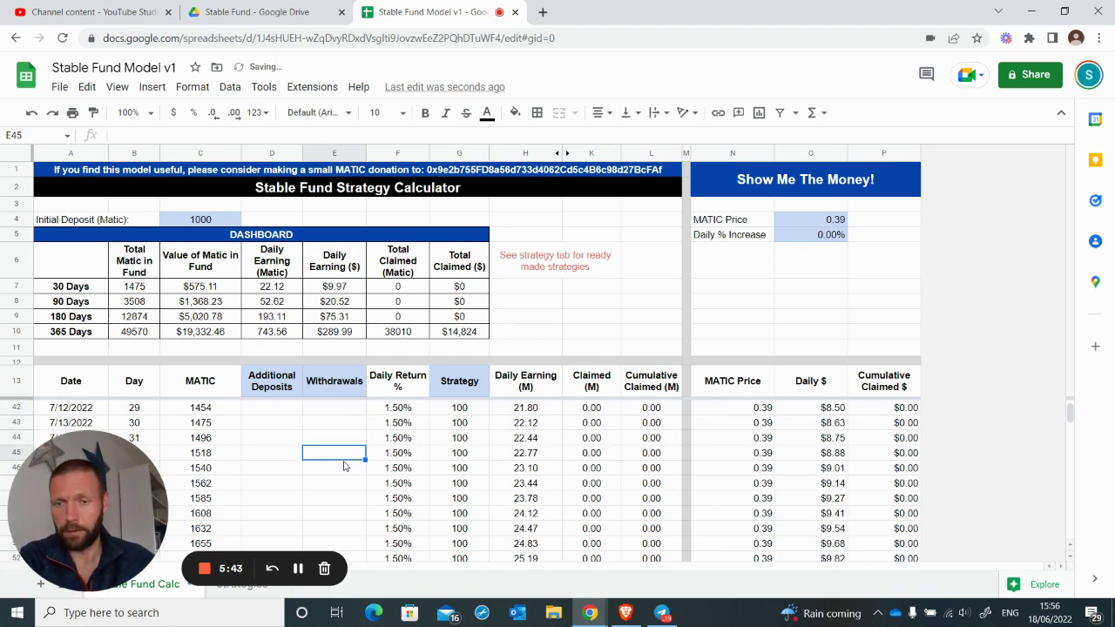
Step: Examine the greyed-out rows of the Withdrawals column, back to day 1
key(shift+Up)
key(shift+Up)
key(shift+Up)
key(shift+Up)
key(shift+Up)
key(shift+Up)
key(shift+Up)
key(shift+Up)
key(shift+Up)
key(shift+Up)
key(shift+Up)
key(shift+Up)
key(shift+Up)
key(shift+Up)
key(shift+Up)
key(shift+Up)
key(shift+Up)
key(shift+Up)
key(shift+Up)
key(shift+Up)
scroll(344, 466, down, 3)
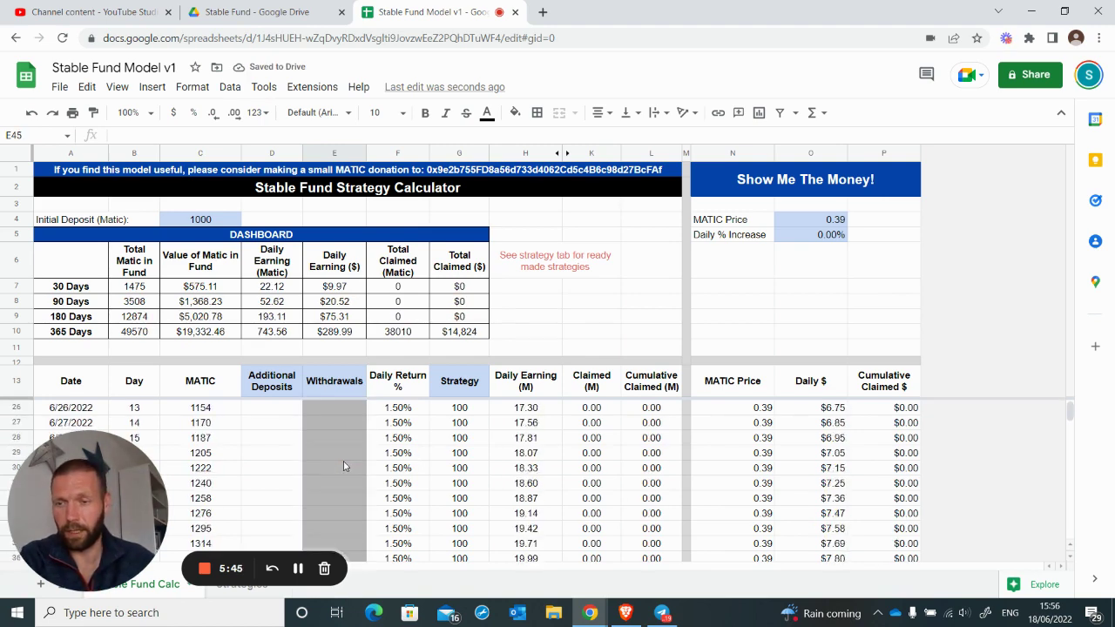
scroll(343, 466, down, 3)
scroll(343, 466, up, 7)
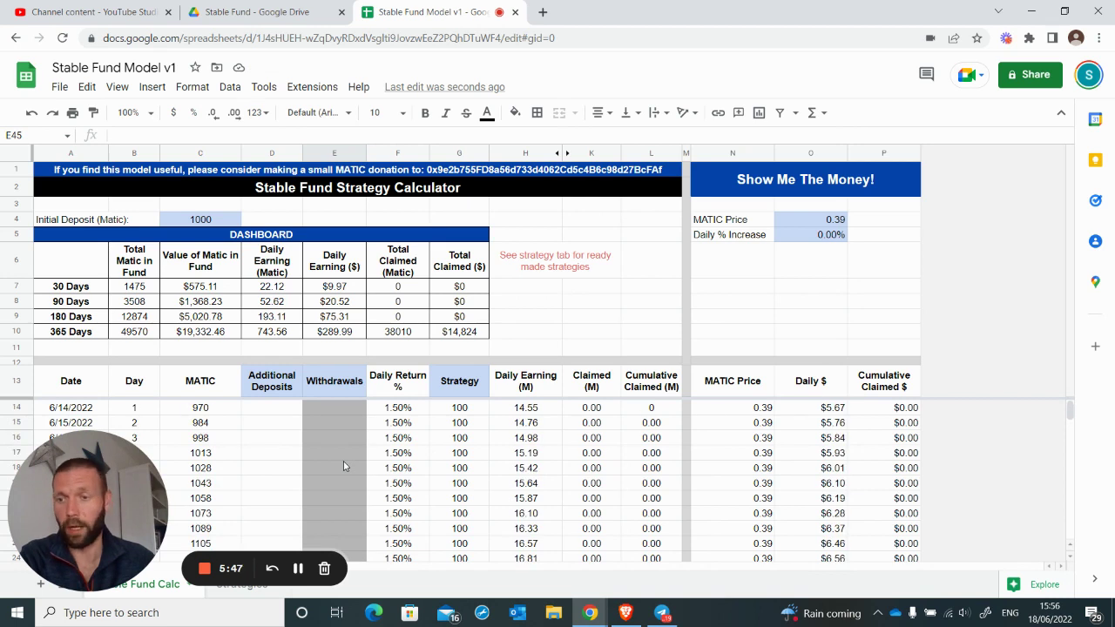
scroll(343, 466, down, 1)
scroll(343, 466, up, 1)
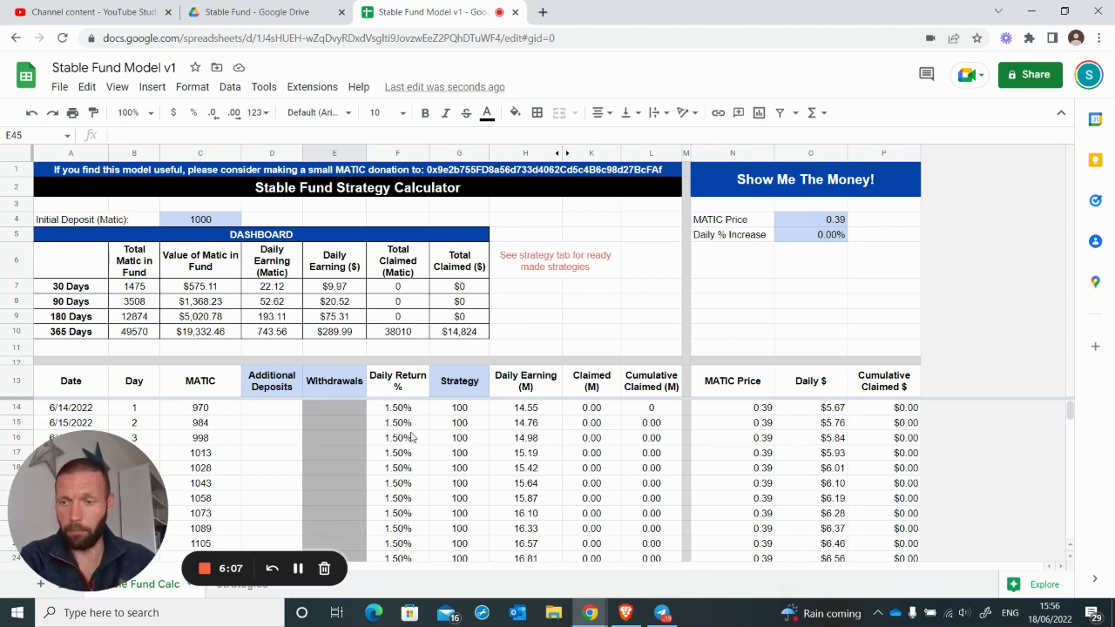
Step: Inspect the Daily Earning formula and the Strategy value for day 1 in row 14
click(538, 413)
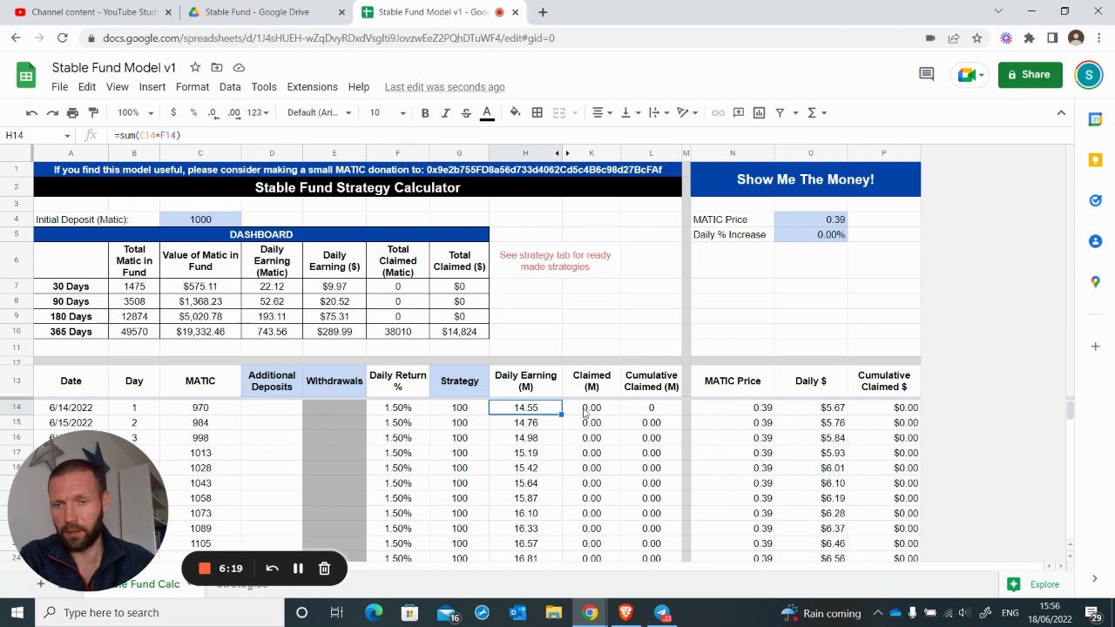
click(470, 412)
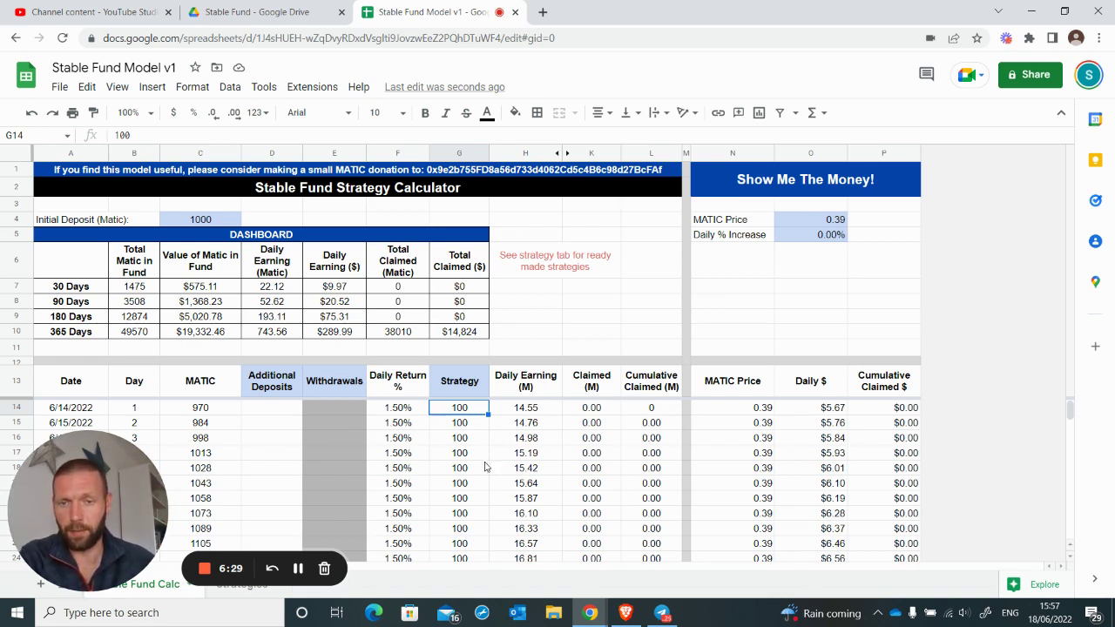
Step: Open the Strategies sheet and review the headings of all ready-made strategies in columns B to K
click(231, 587)
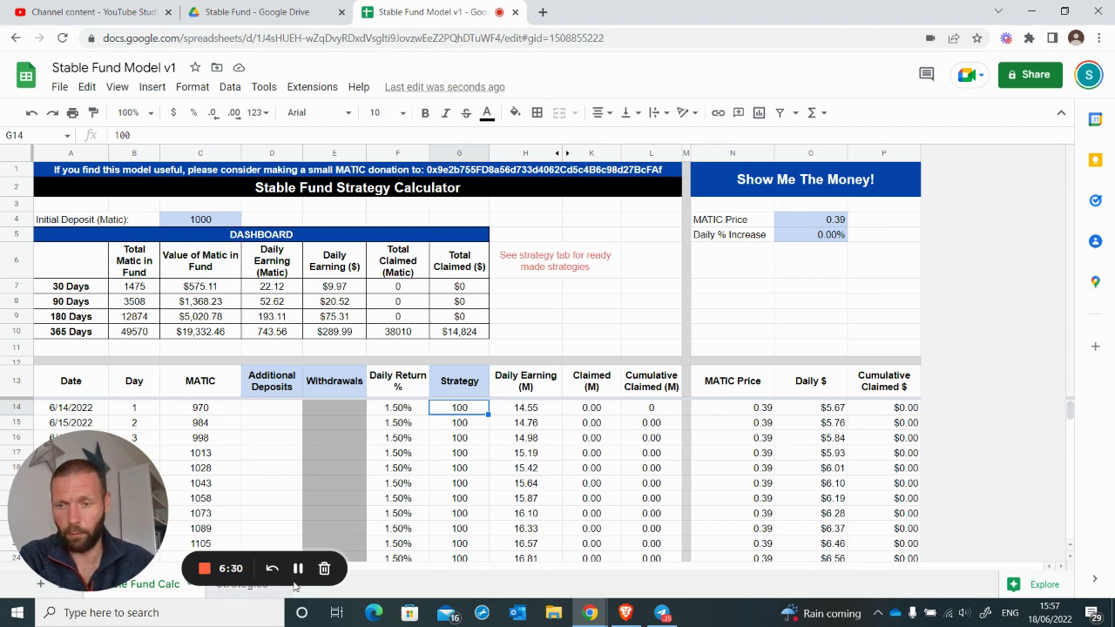
key(ctrl+c)
scroll(353, 432, up, 15)
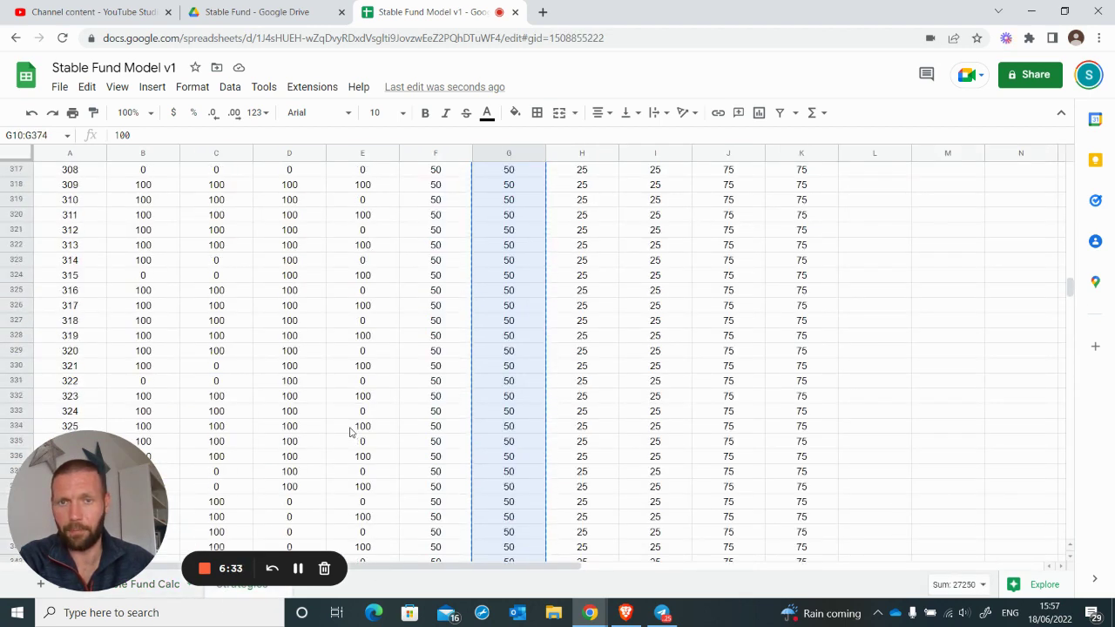
drag(1070, 280, 1071, 173)
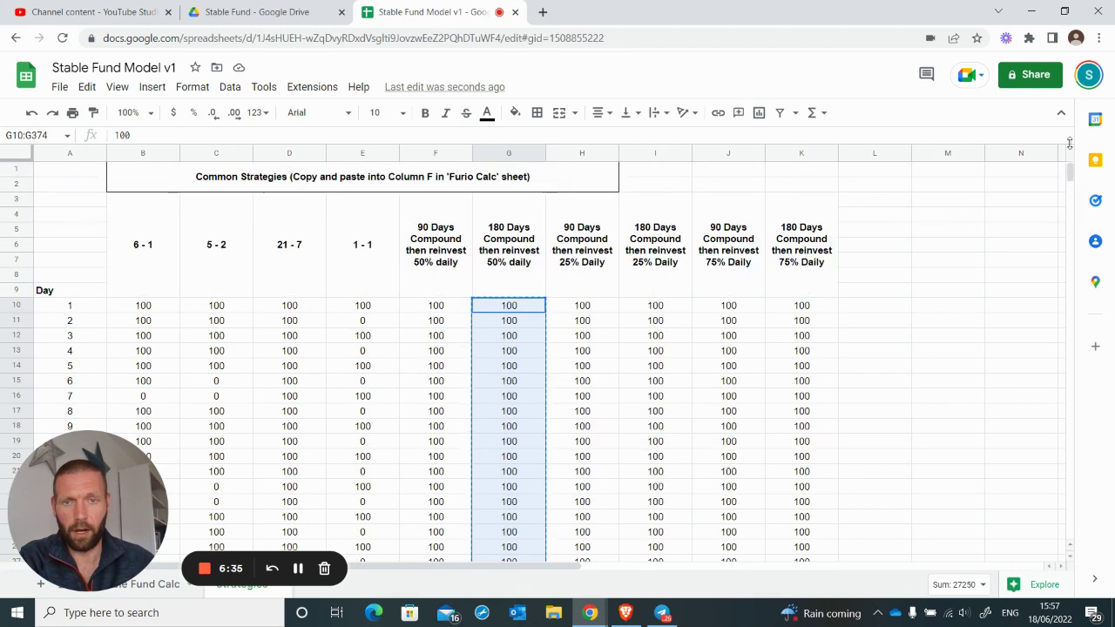
mouse_move(171, 273)
mouse_down()
mouse_move(143, 271)
mouse_move(825, 275)
mouse_up()
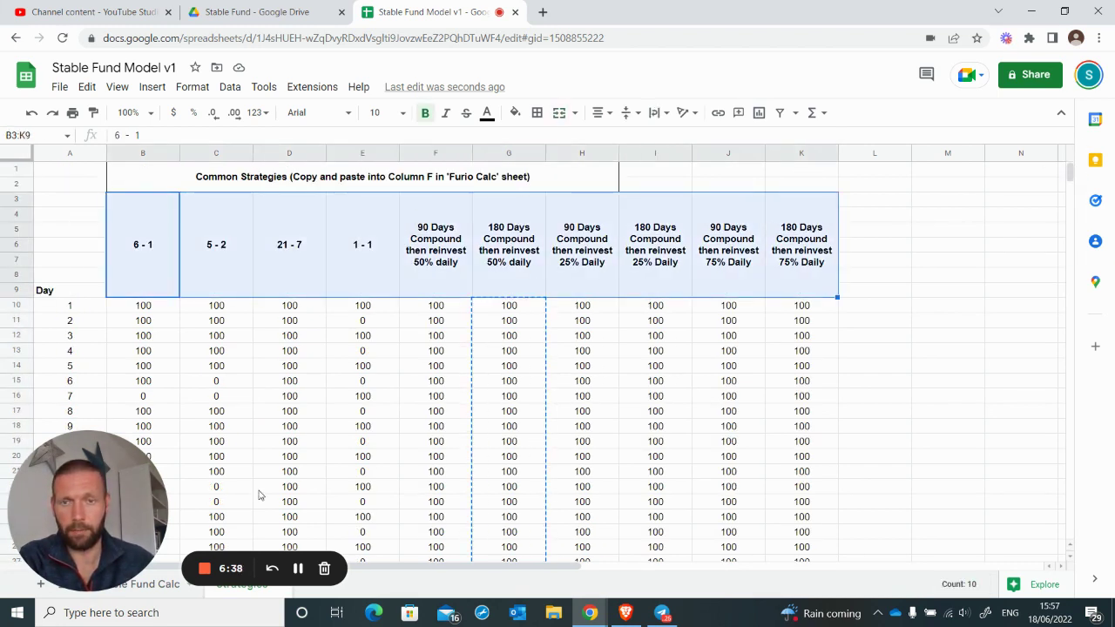
click(318, 372)
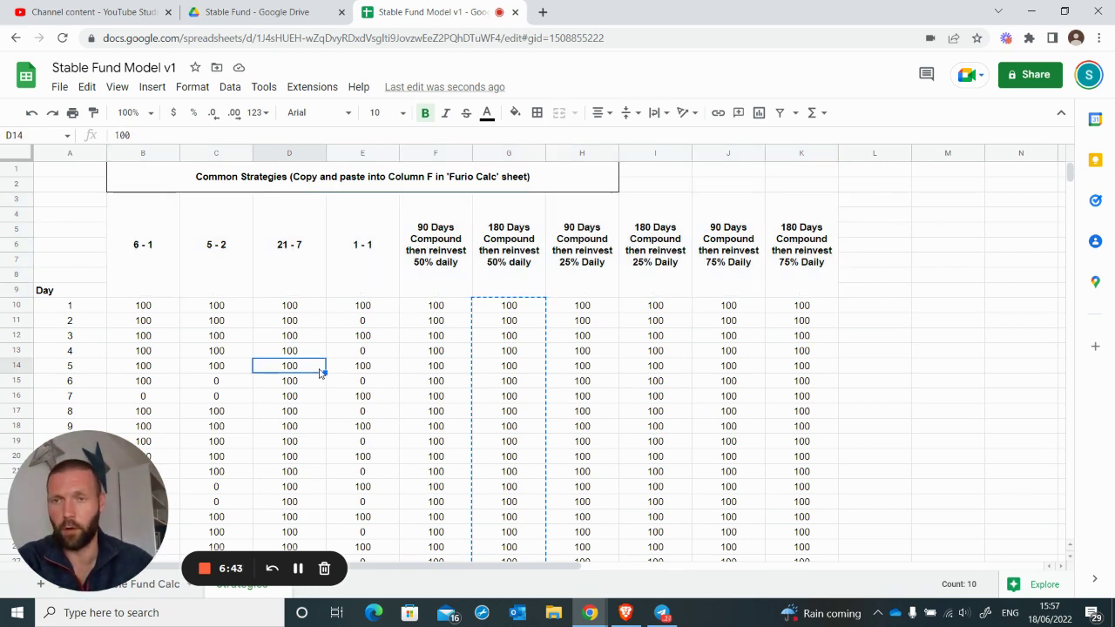
Step: Compare the 6 - 1 and 5 - 2 strategies in columns B and C
click(146, 267)
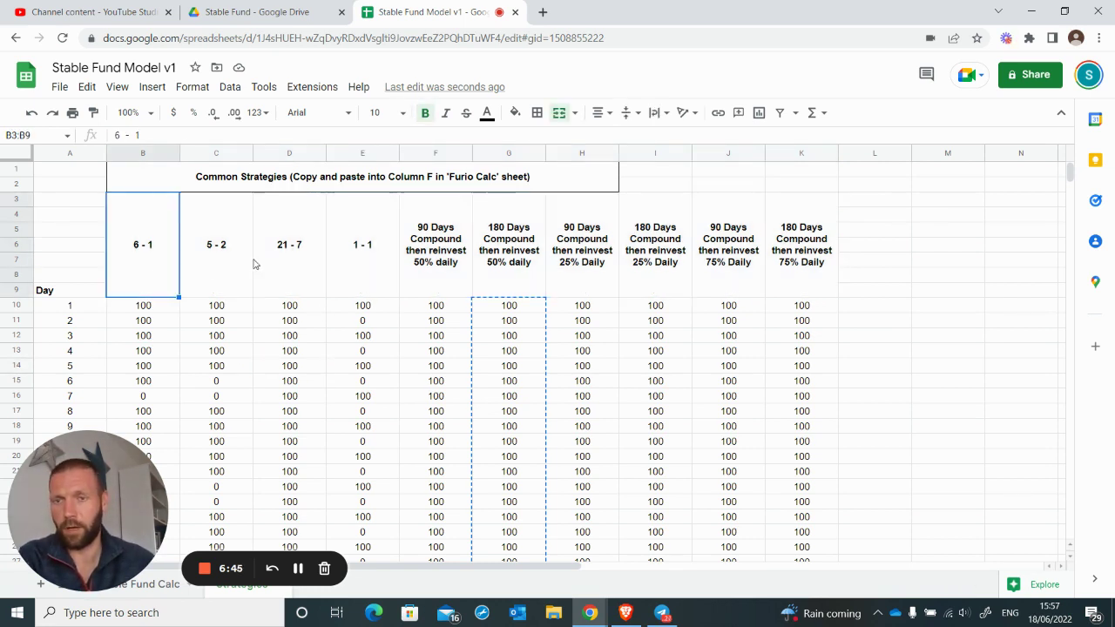
click(219, 268)
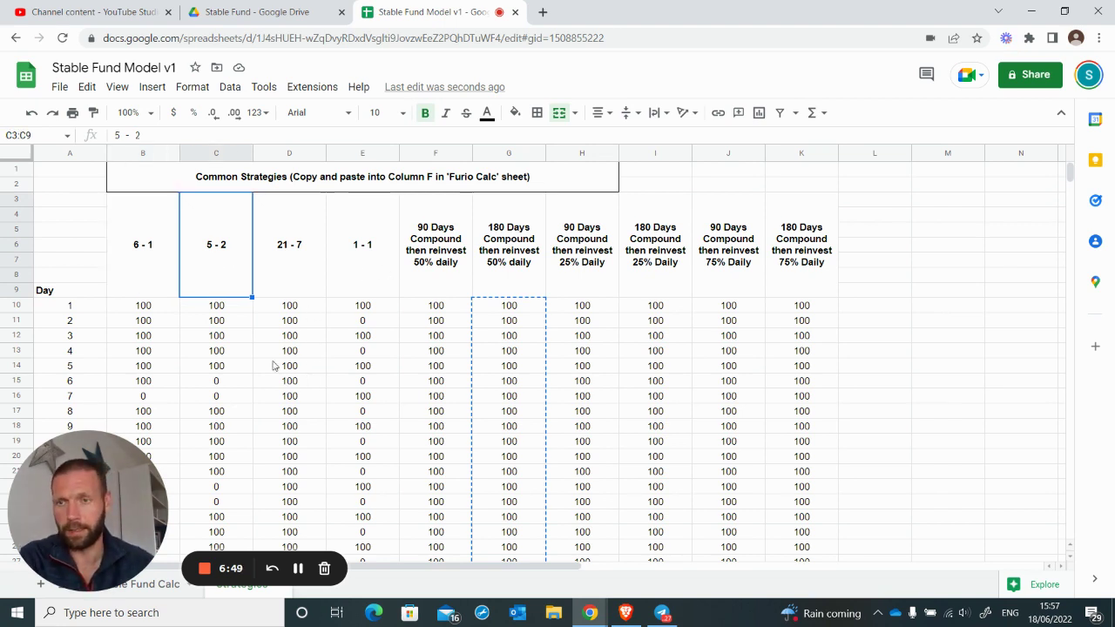
click(155, 263)
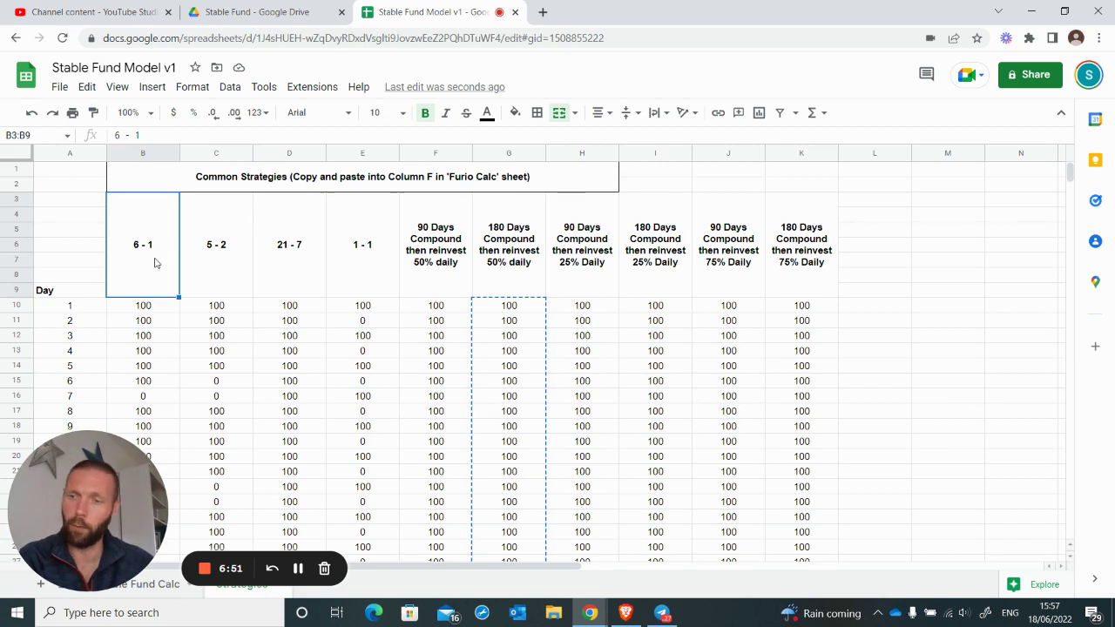
click(229, 246)
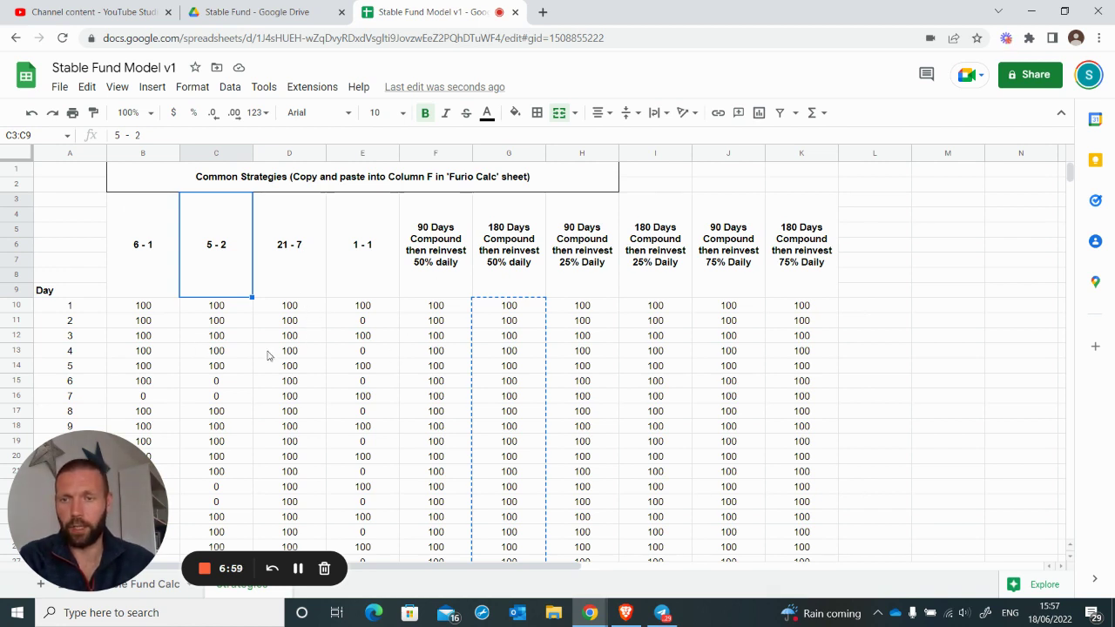
Step: Examine how the daily percentages of the 21 - 7 strategy in column D alternate over the days
drag(288, 309, 288, 510)
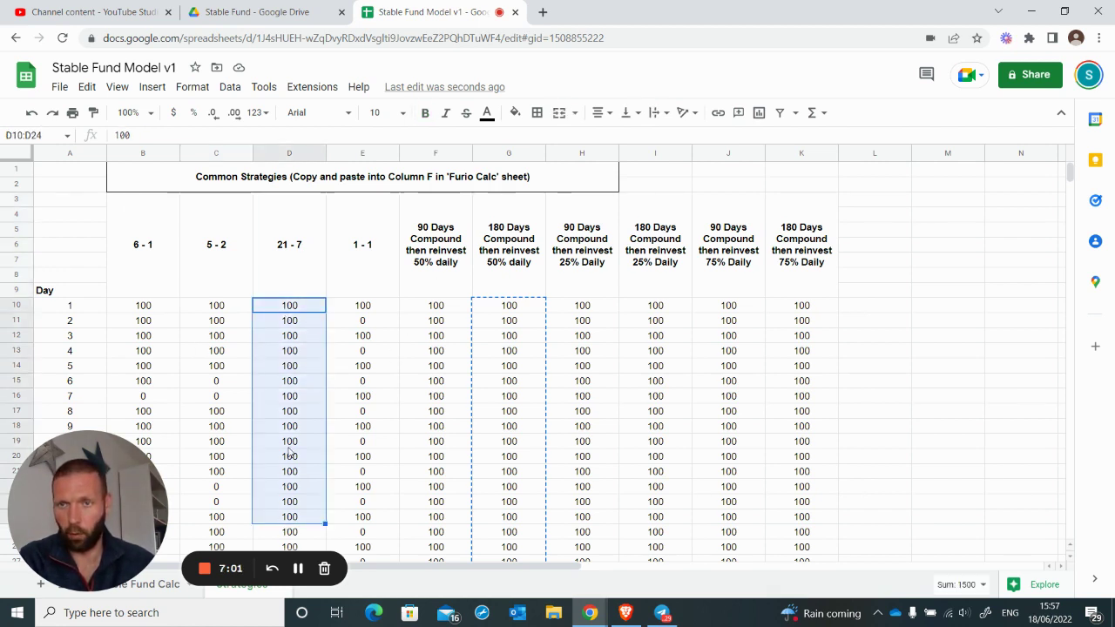
scroll(289, 487, down, 3)
scroll(290, 461, up, 3)
scroll(290, 451, down, 3)
scroll(290, 450, down, 5)
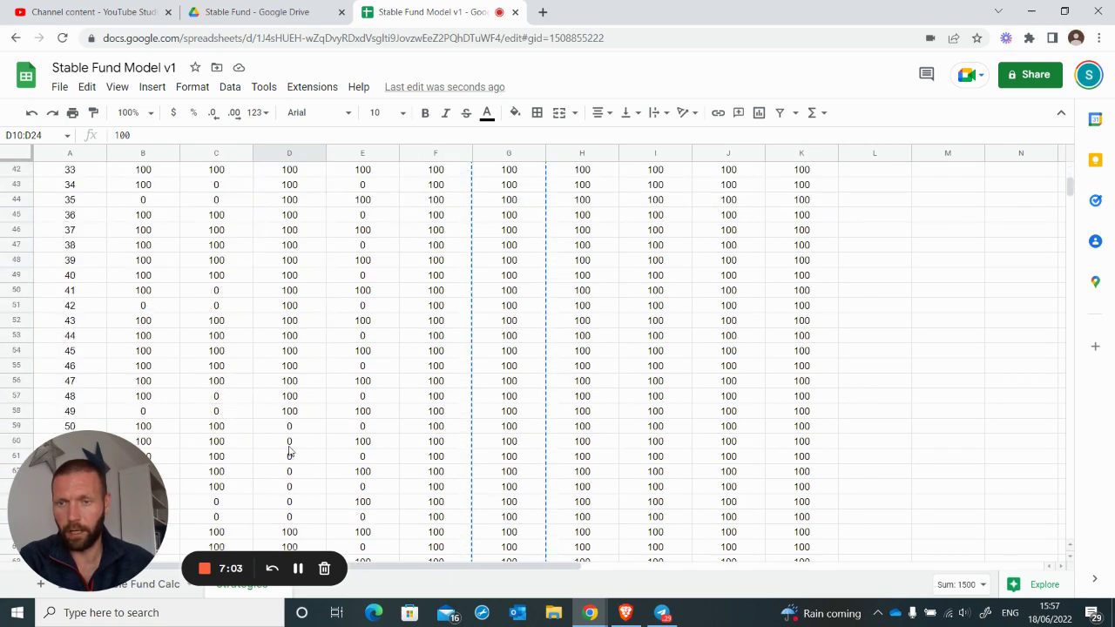
scroll(290, 450, up, 5)
scroll(290, 450, down, 3)
scroll(291, 450, up, 5)
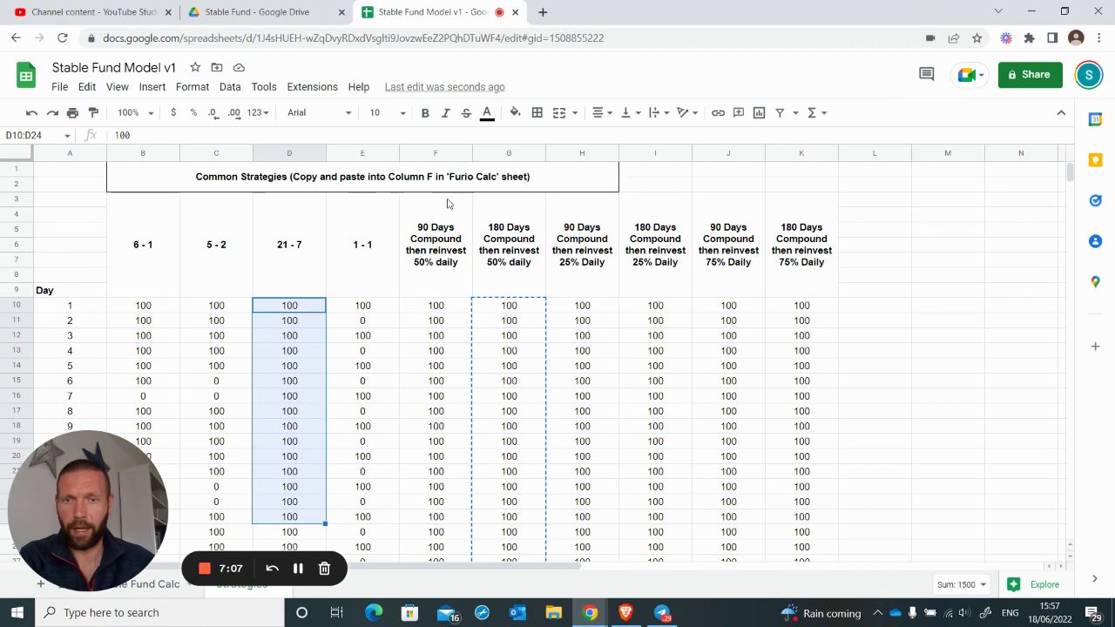
Step: Review the 90-day and 180-day compound-then-reinvest strategies in columns F to K
drag(432, 250, 789, 257)
click(582, 352)
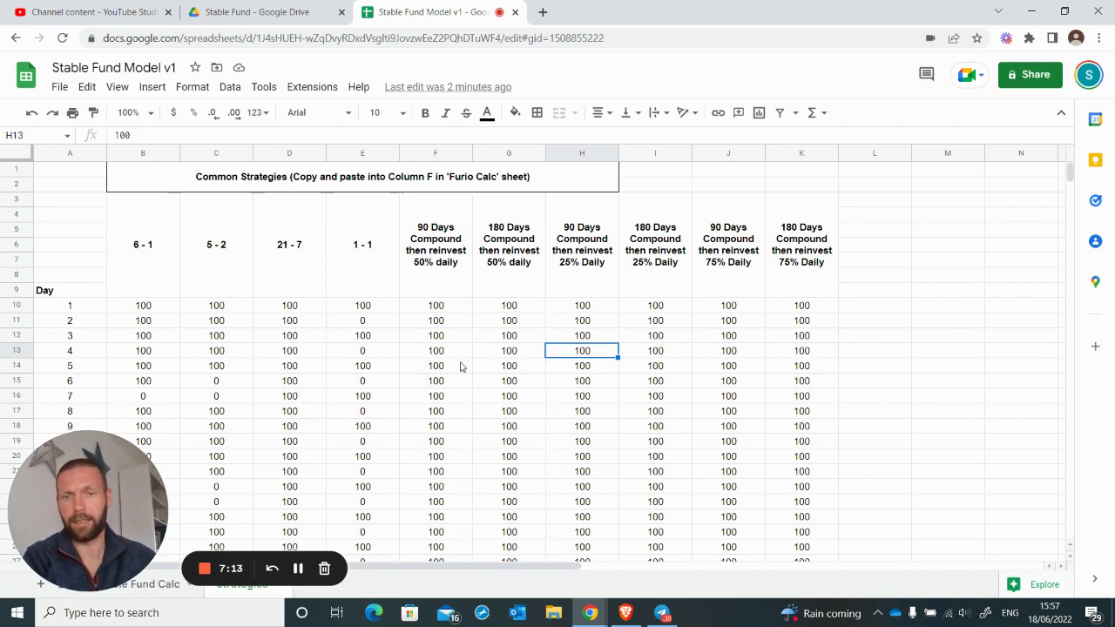
click(510, 354)
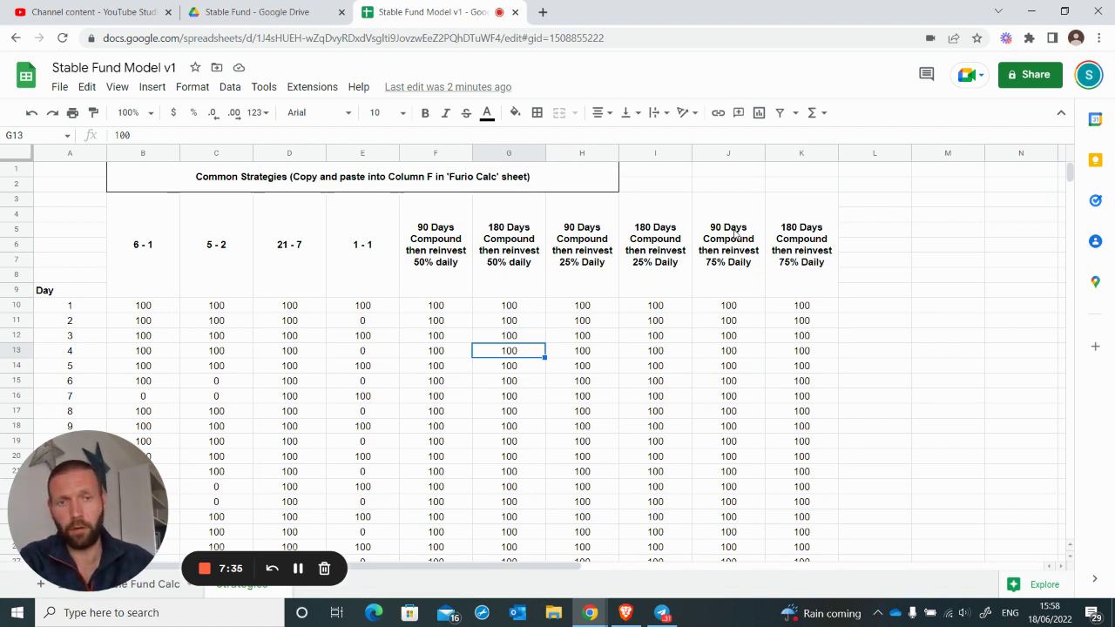
Step: Copy the full 90-day compound then reinvest 75% daily strategy (J10:J374) into the calculator sheet's Strategy column, starting at G14
click(730, 309)
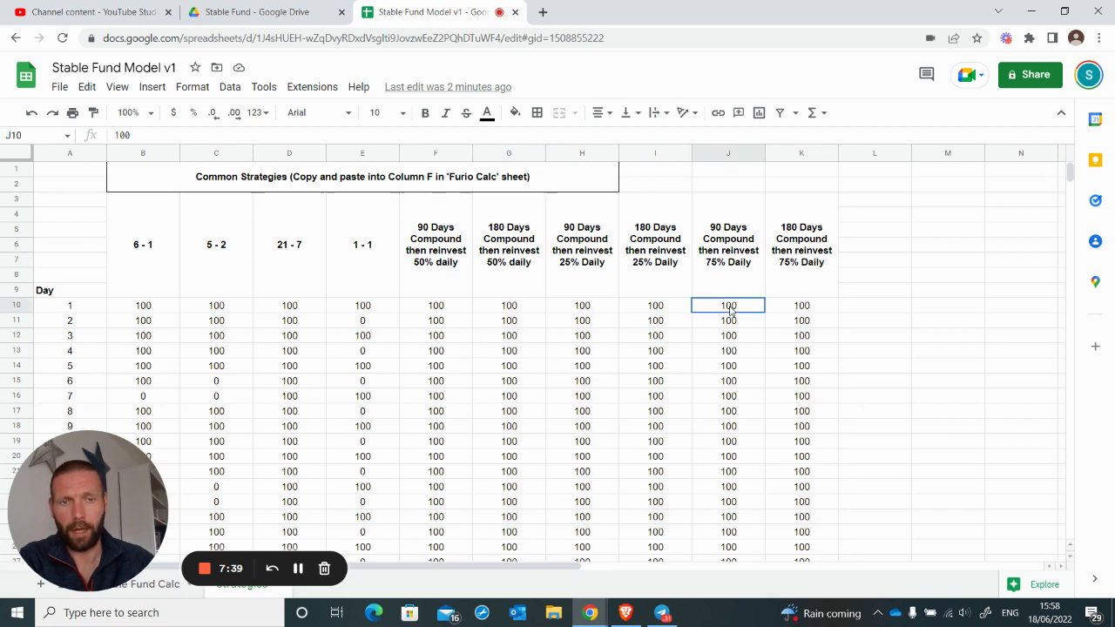
drag(730, 310, 729, 214)
key(ctrl+c)
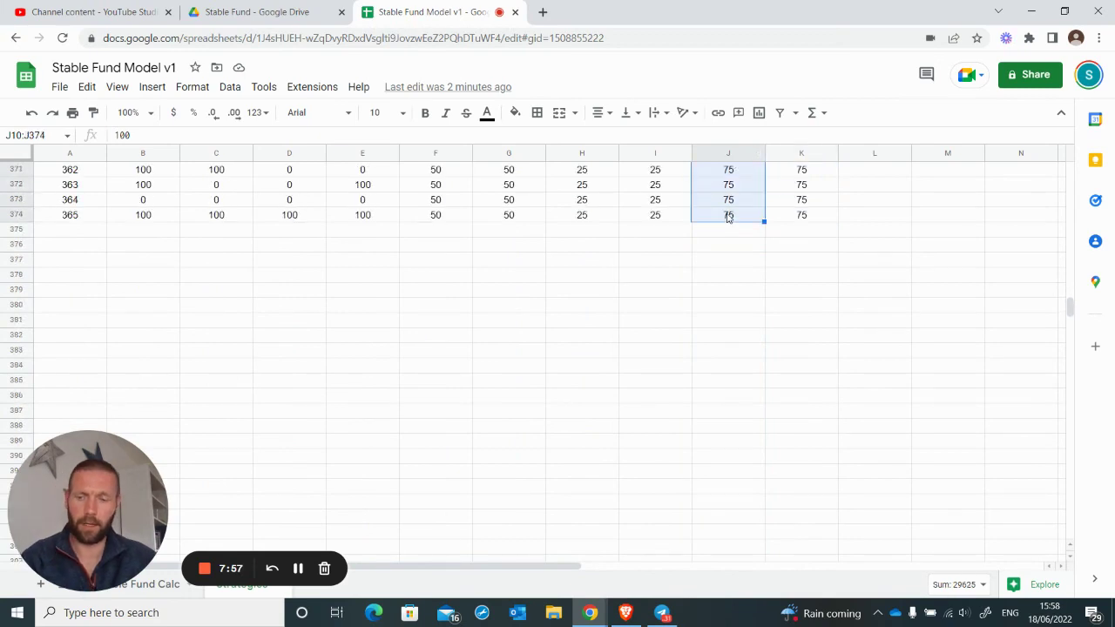
click(161, 584)
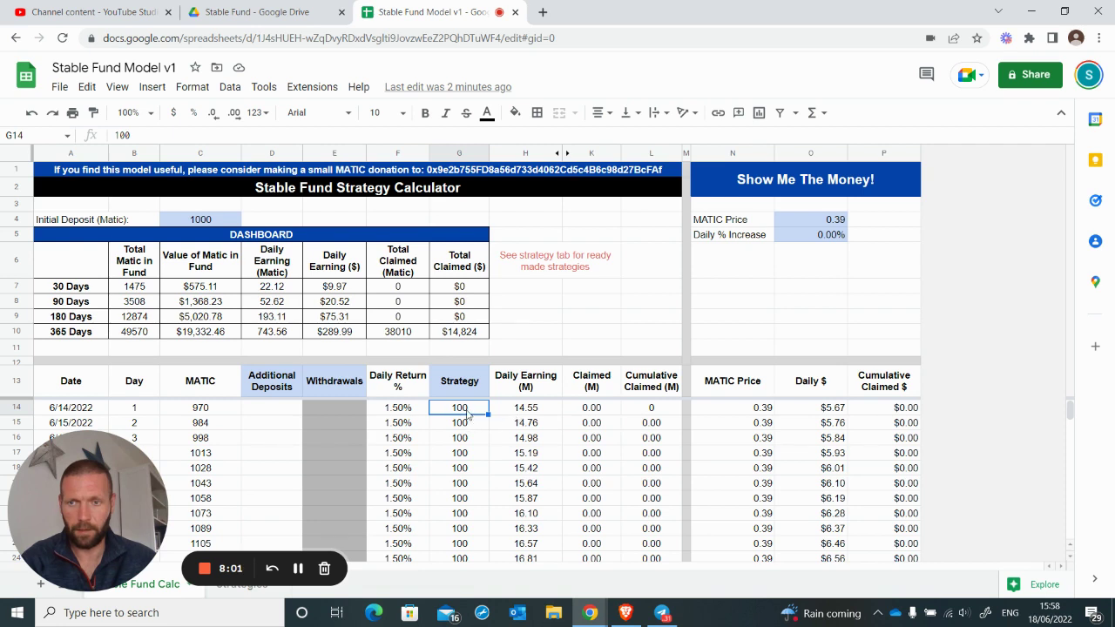
key(ctrl+v)
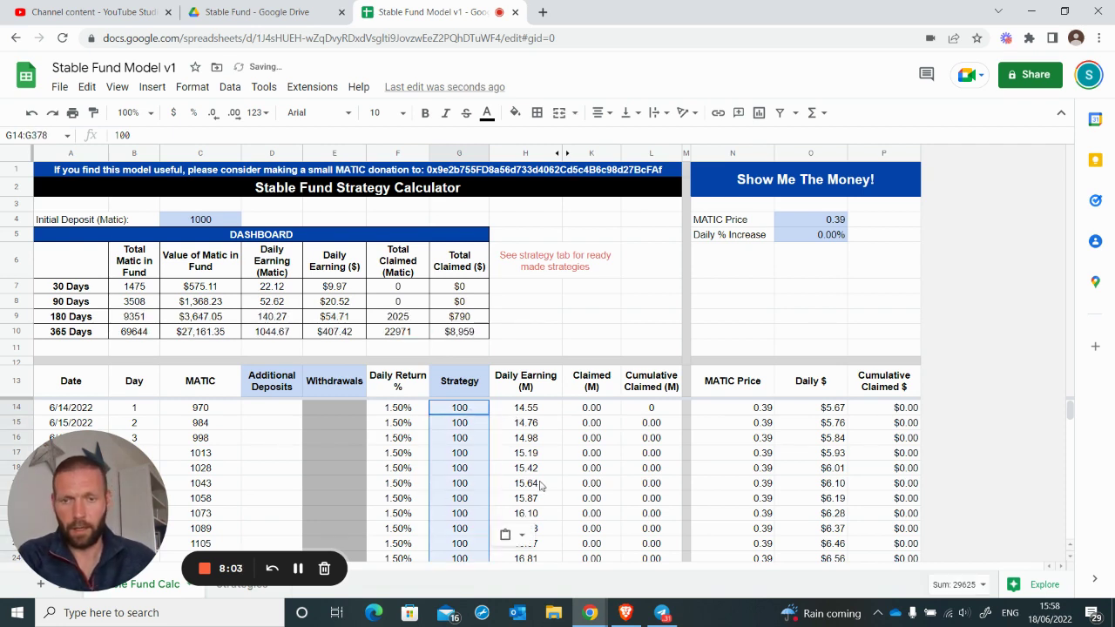
click(541, 484)
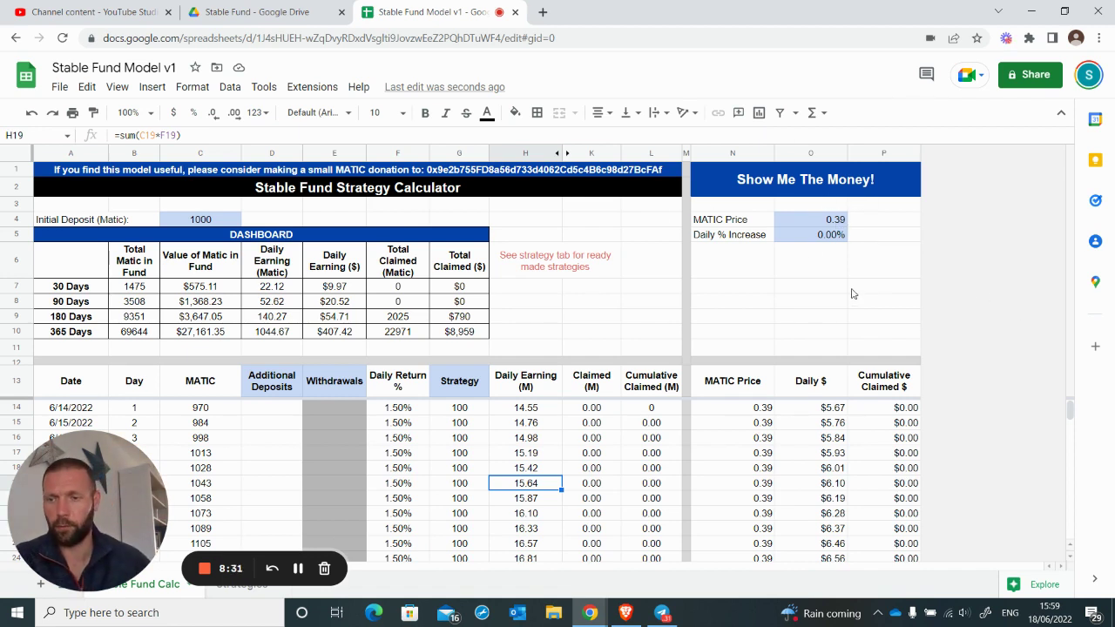
Step: Set the Daily % Increase for the MATIC price to 0.1% and review the projected prices over the following days
click(814, 223)
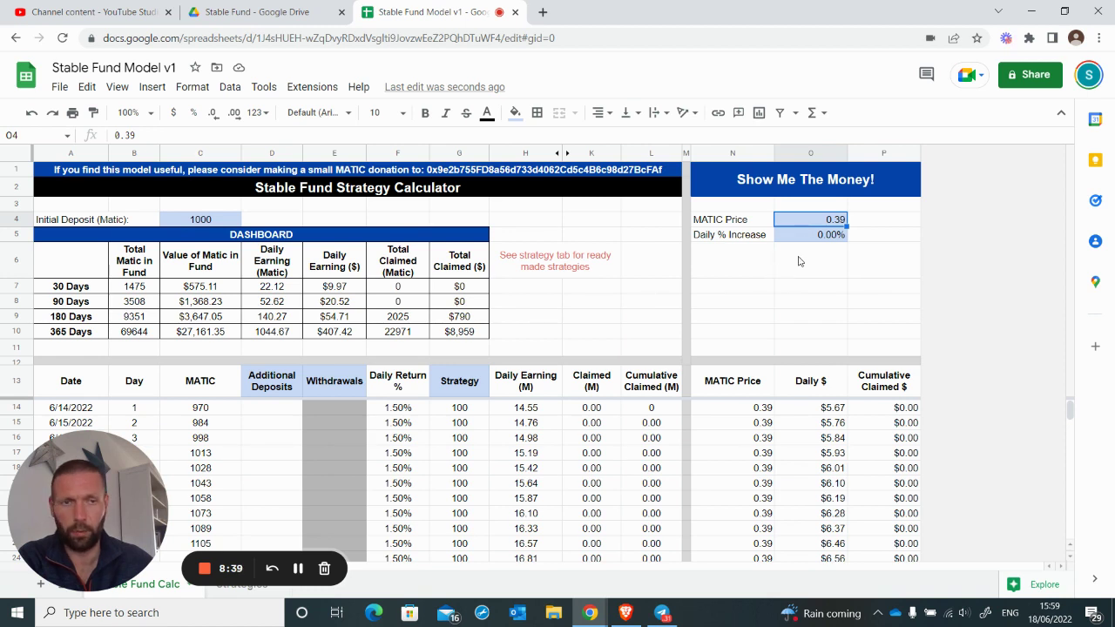
click(798, 238)
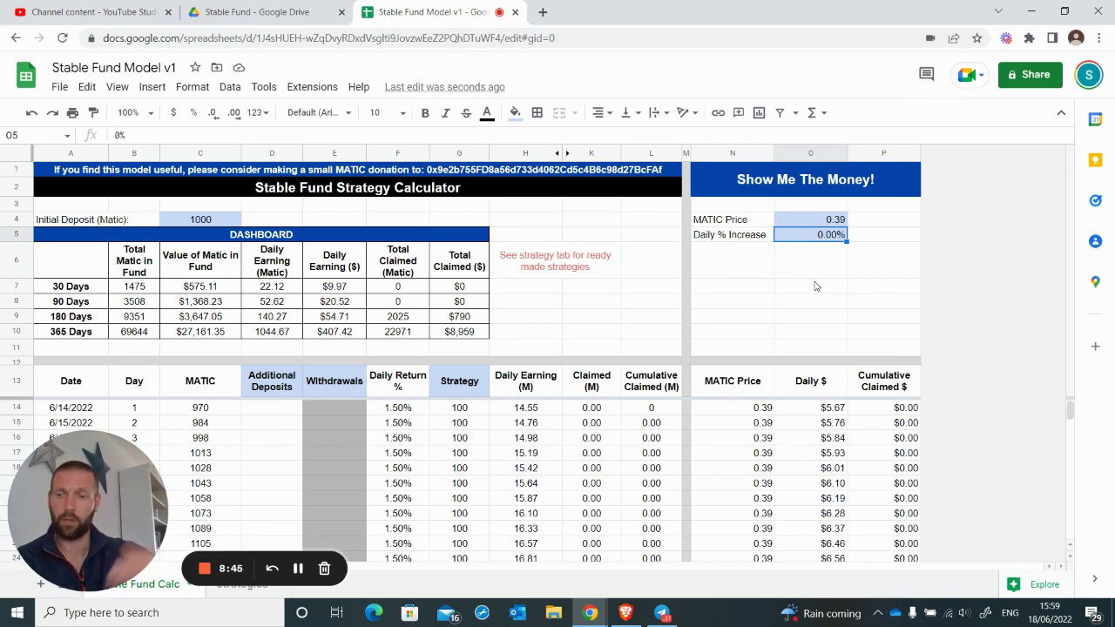
text(0.1)
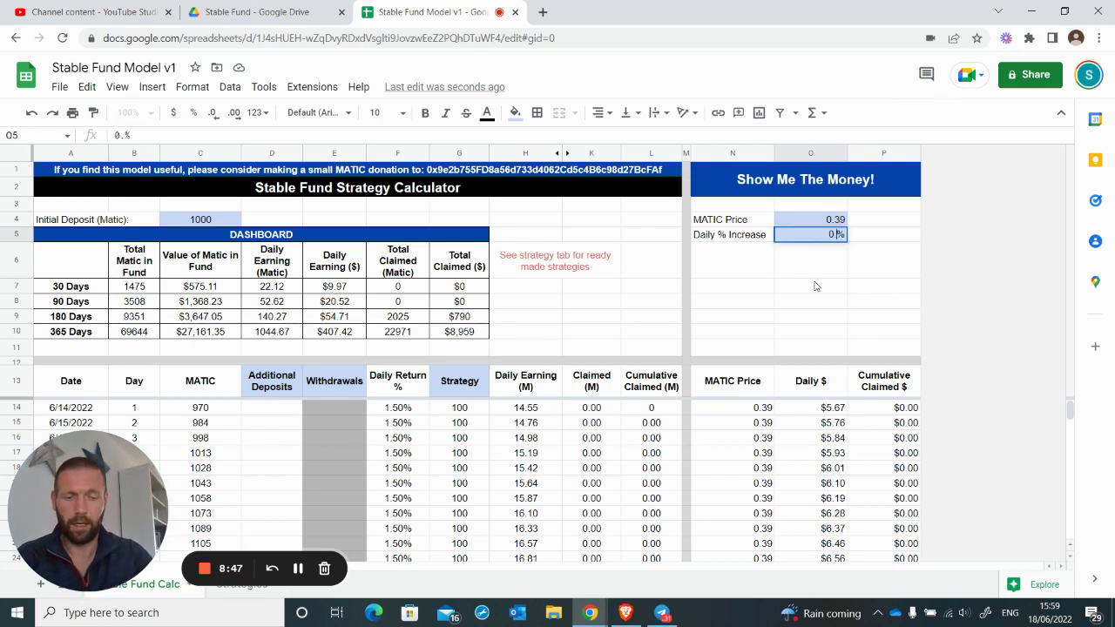
key(Return)
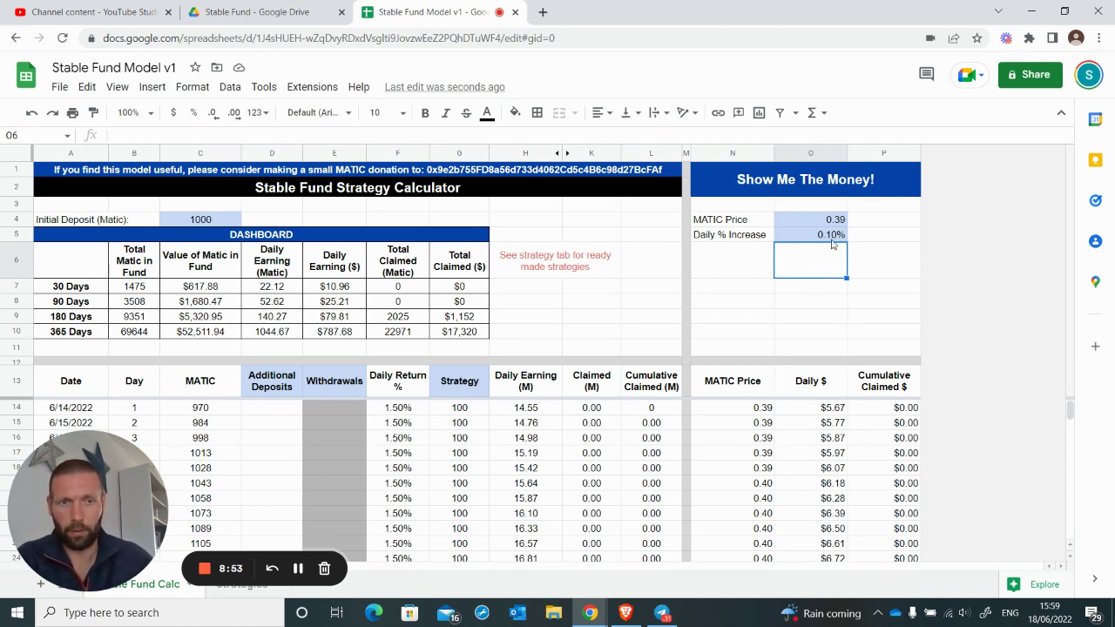
scroll(737, 480, down, 4)
scroll(736, 481, down, 6)
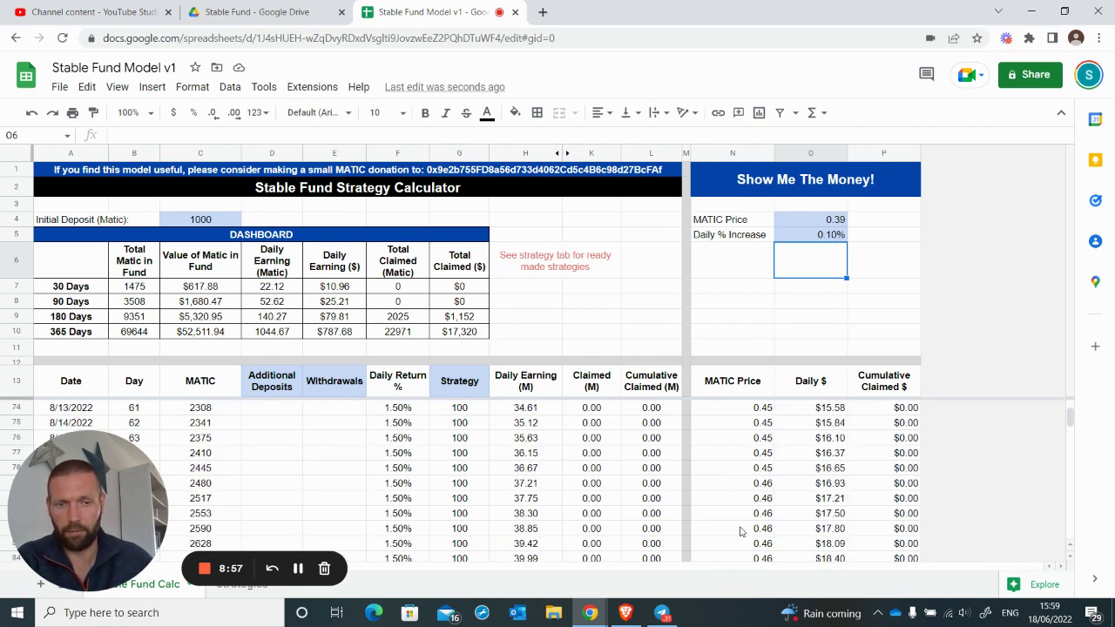
scroll(741, 529, up, 5)
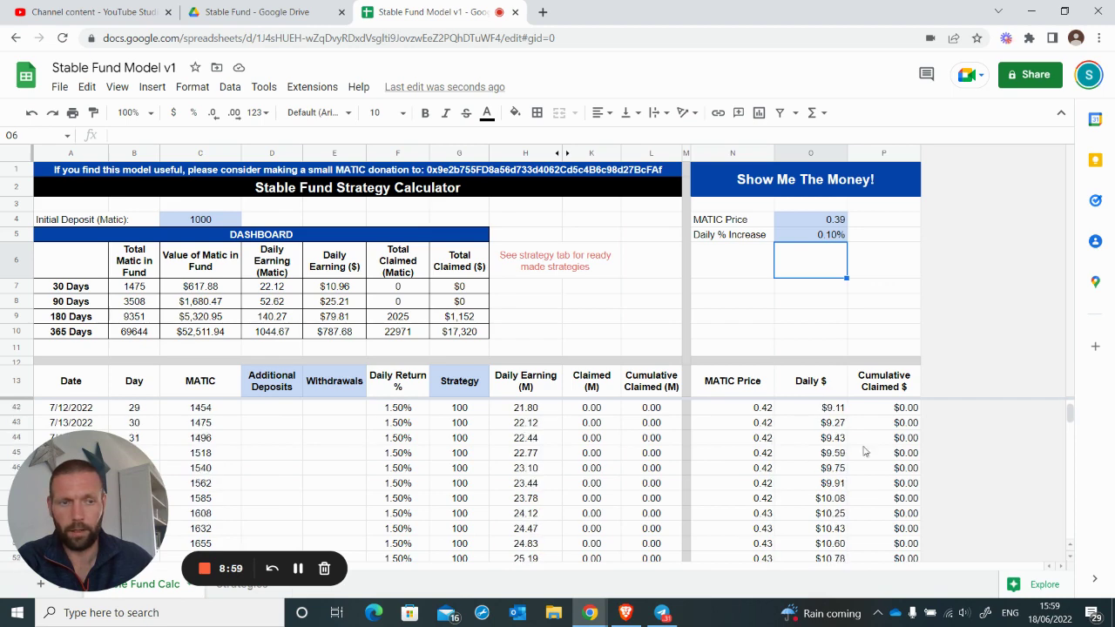
scroll(1076, 413, up, 5)
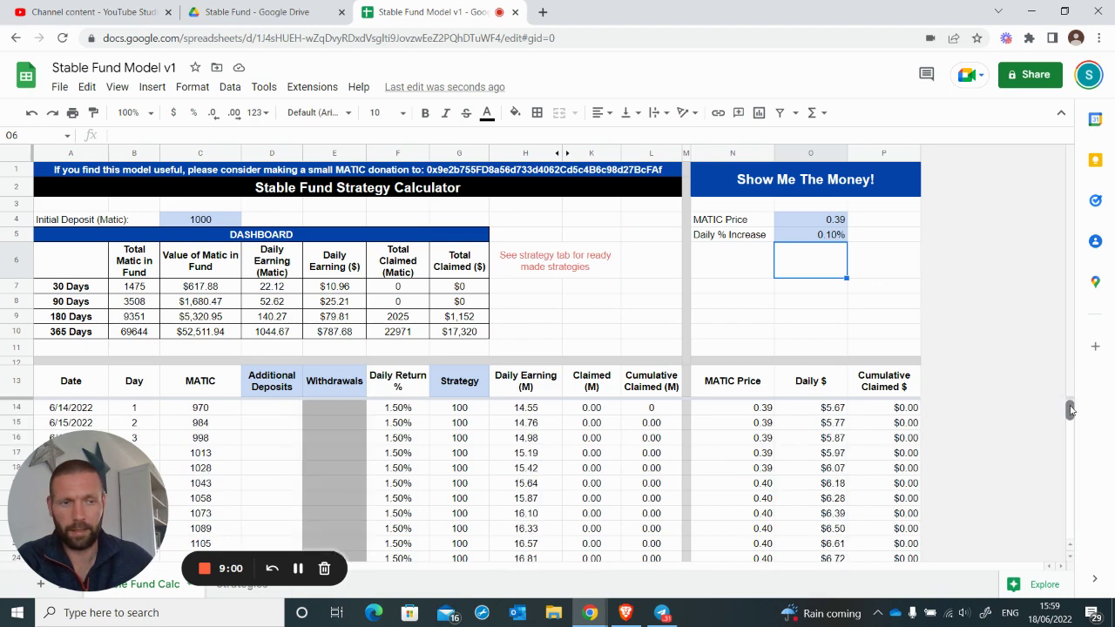
Step: Set the Daily % Increase to 0.2% and select the MATIC Price cell above it
click(832, 241)
text(0.2)
key(Return)
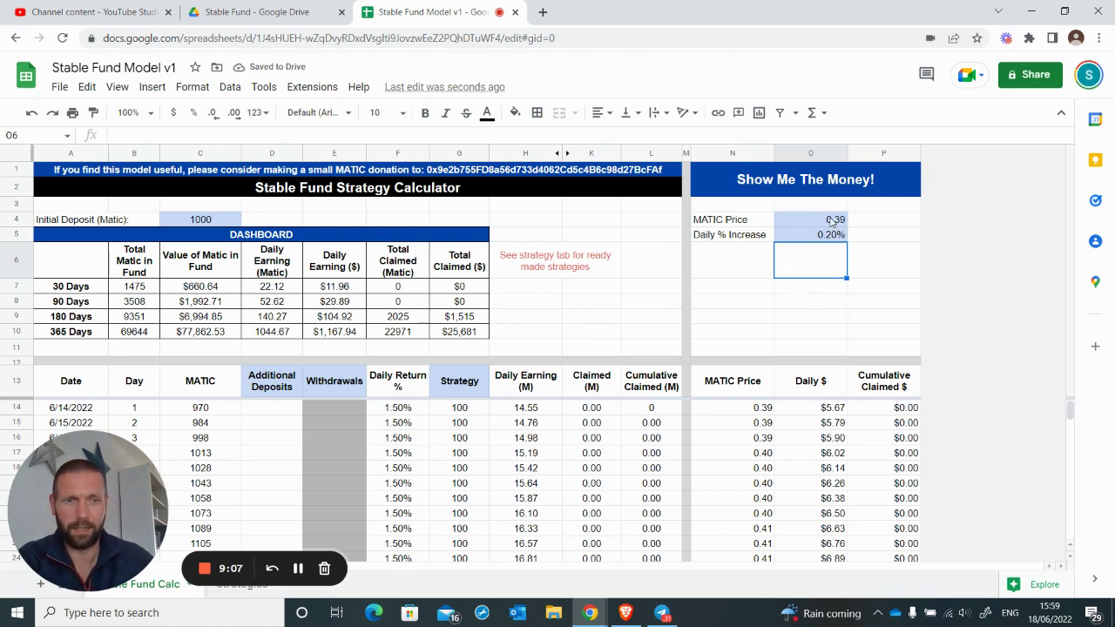
drag(832, 222, 847, 237)
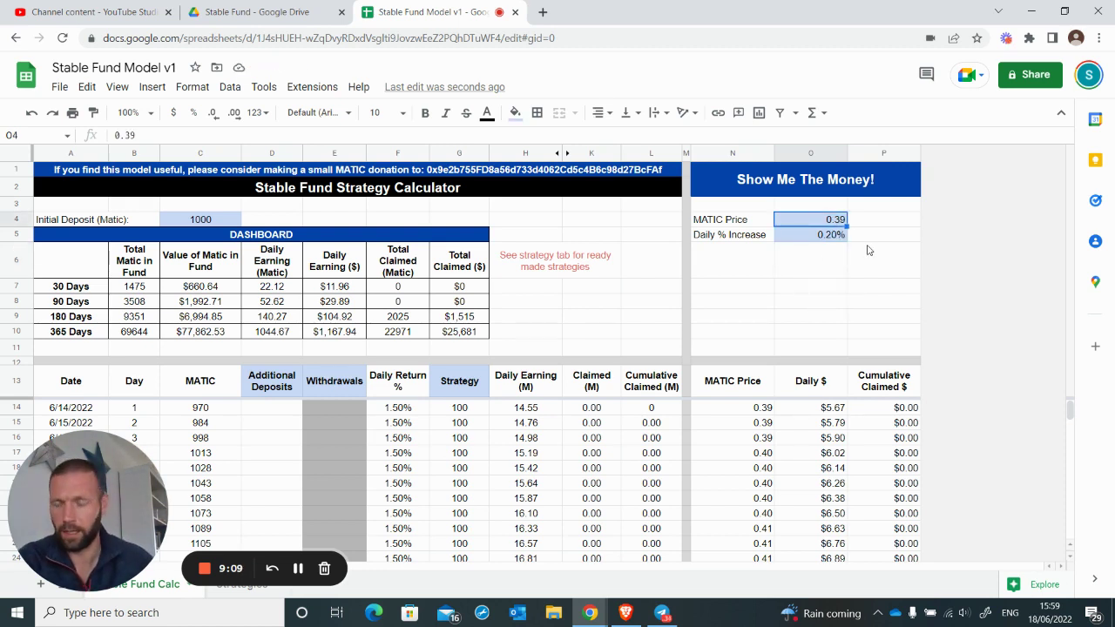